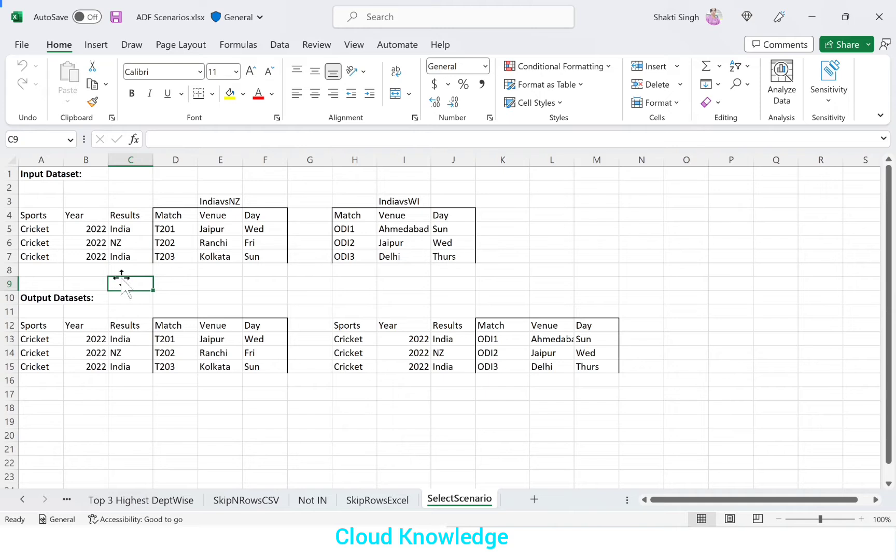
# Examine the input dataset in A3:J7, covering the Sports, Year and Results columns and the IndiavsNZ and IndiavsWI blocks.
pyautogui.click(36, 202)
pyautogui.moveTo(36, 202); pyautogui.dragTo(456, 264)
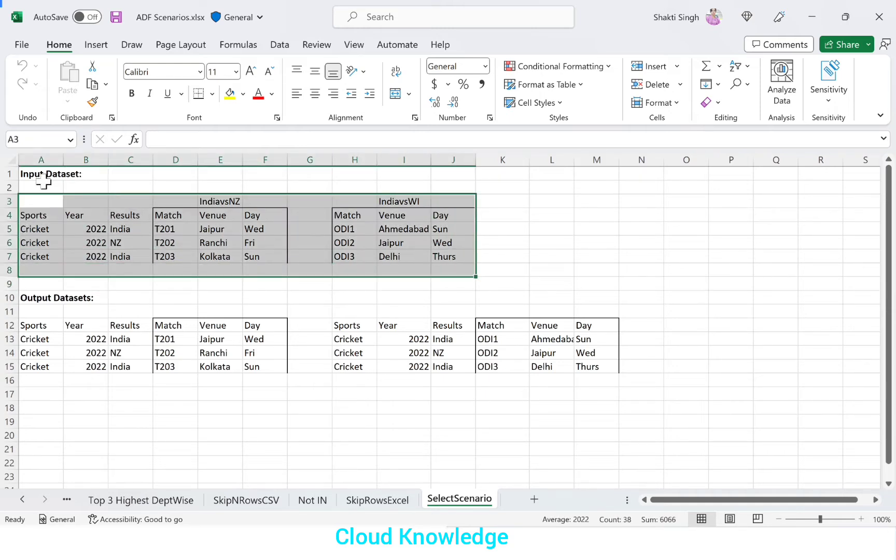
pyautogui.moveTo(31, 177); pyautogui.dragTo(209, 230)
pyautogui.click(101, 253)
pyautogui.moveTo(50, 212); pyautogui.dragTo(101, 261)
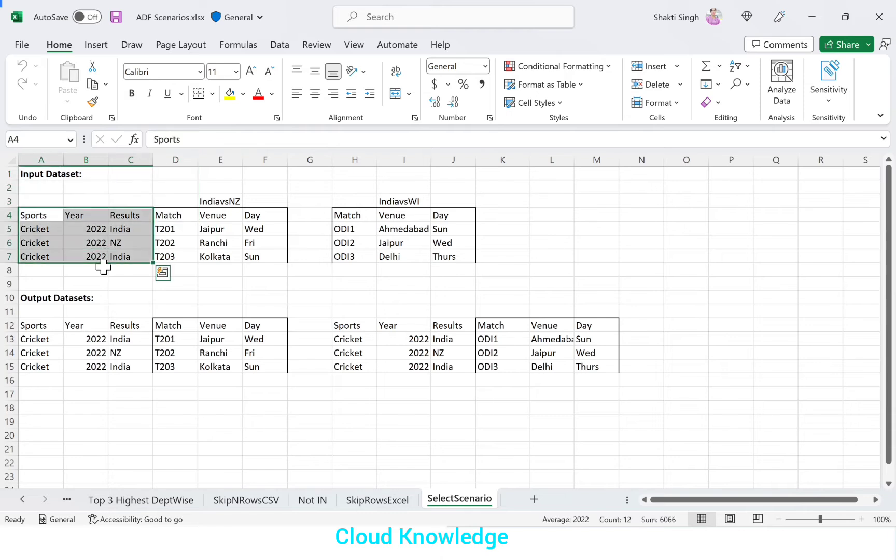
pyautogui.click(96, 269)
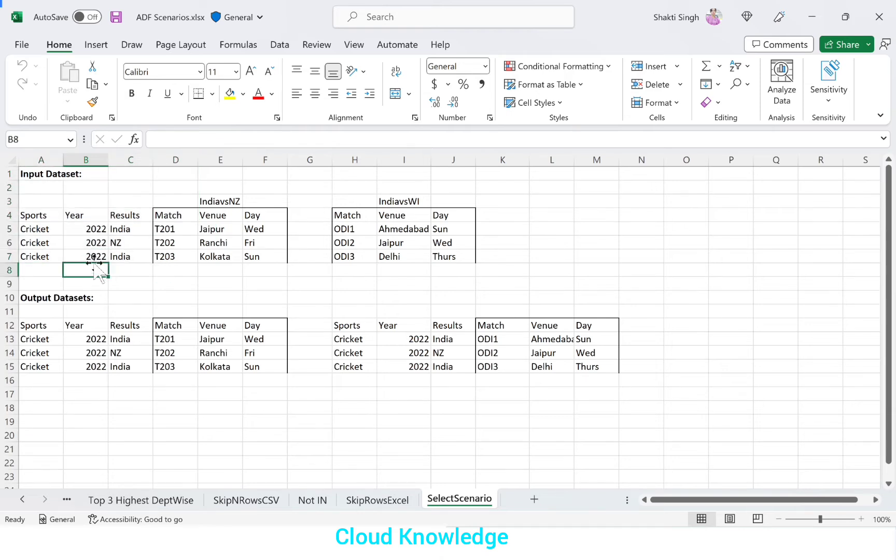
pyautogui.click(56, 217)
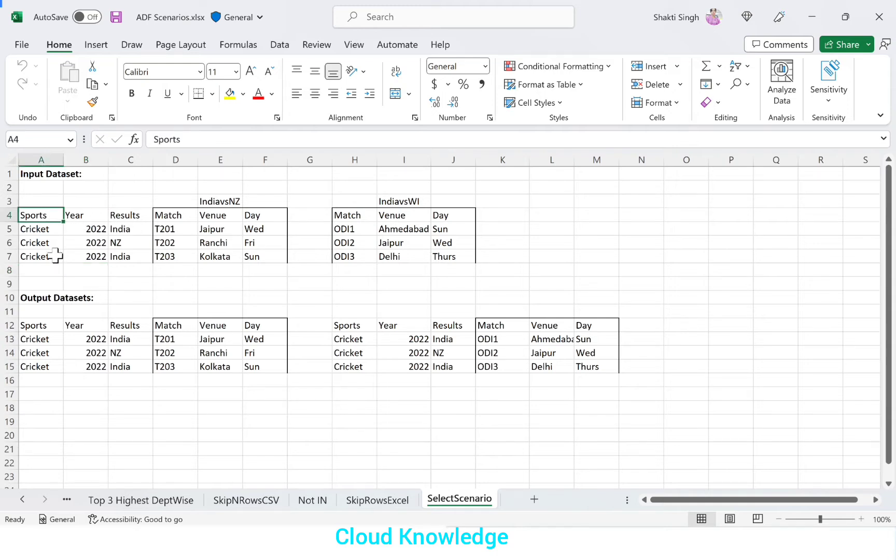
pyautogui.moveTo(41, 214); pyautogui.dragTo(133, 257)
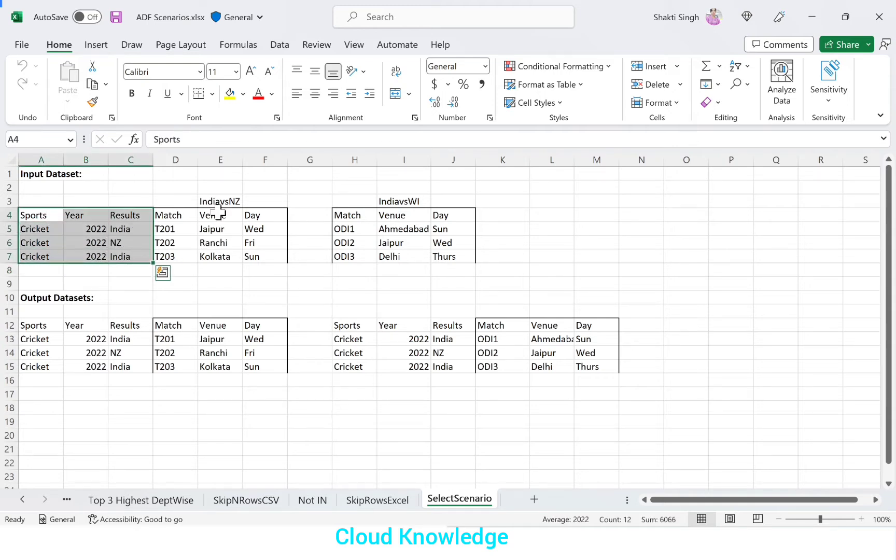
pyautogui.moveTo(202, 188); pyautogui.dragTo(244, 277)
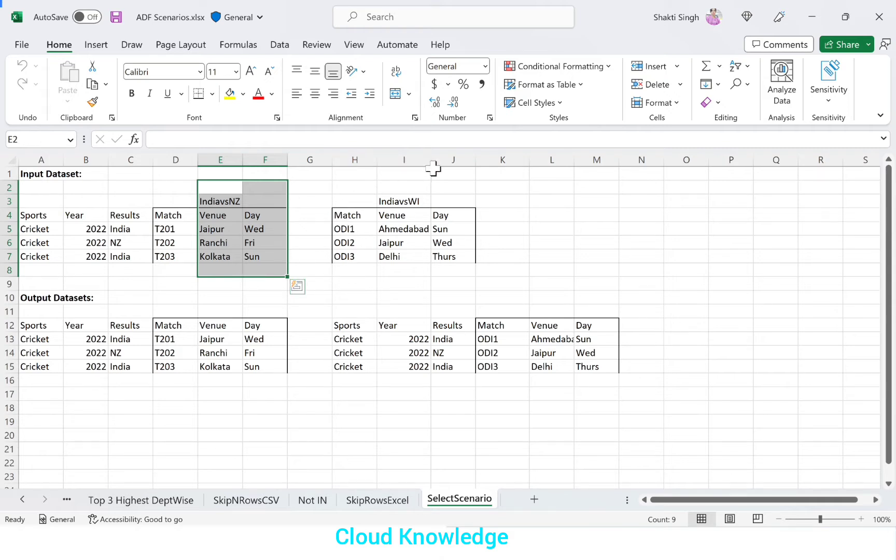
pyautogui.moveTo(353, 203); pyautogui.dragTo(452, 255)
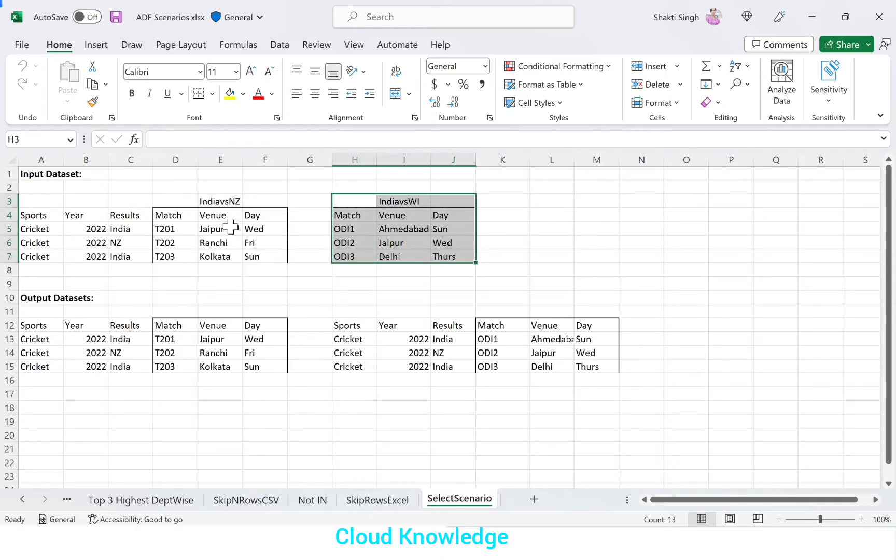
pyautogui.moveTo(46, 205); pyautogui.dragTo(447, 263)
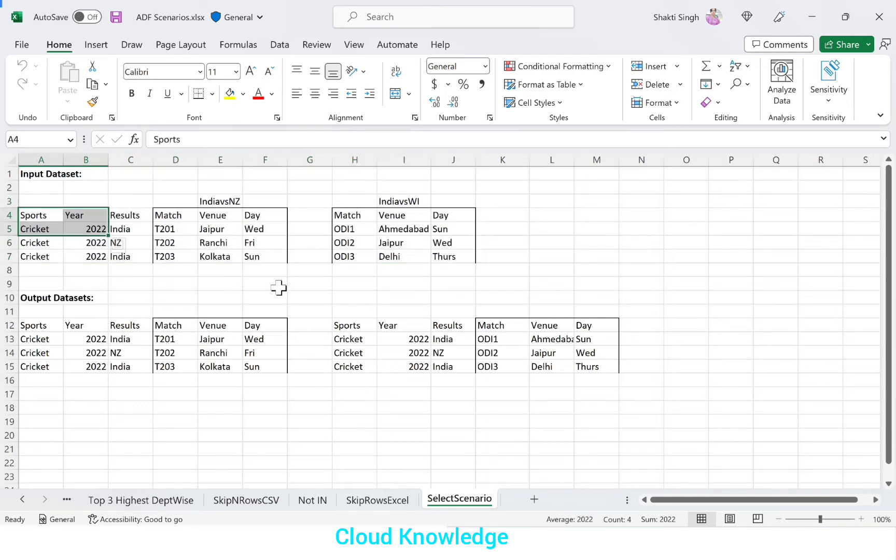
pyautogui.click(255, 260)
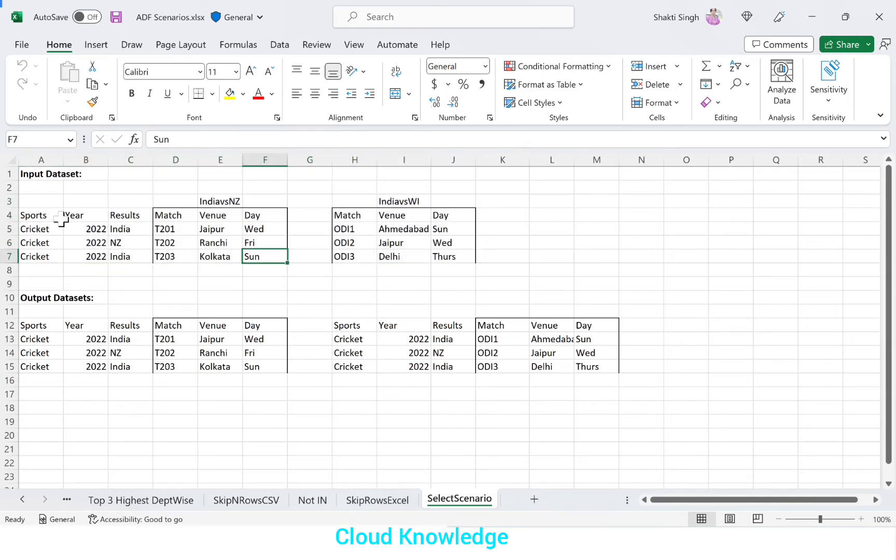
# Compare how the shared Sports, Year and Results columns pair with the IndiavsNZ block and with the IndiavsWI block.
pyautogui.moveTo(61, 220); pyautogui.dragTo(124, 254)
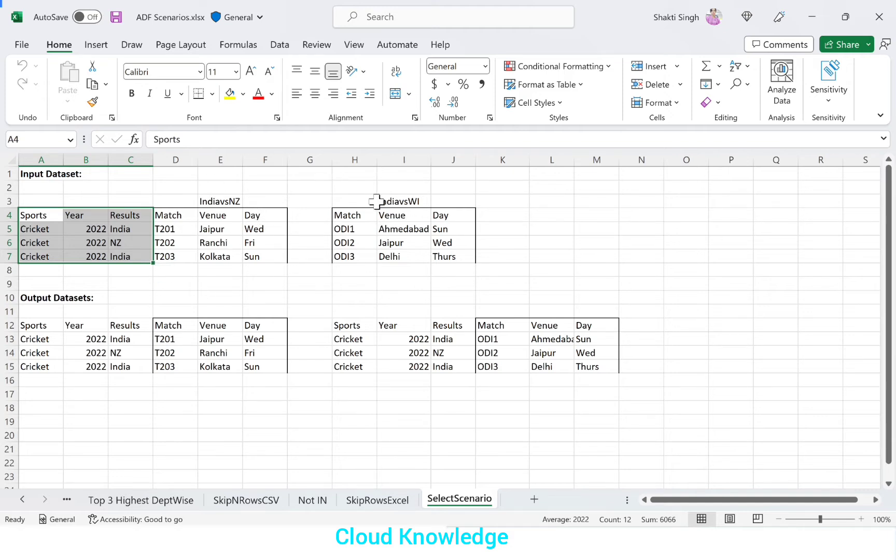
pyautogui.moveTo(171, 215); pyautogui.dragTo(255, 260)
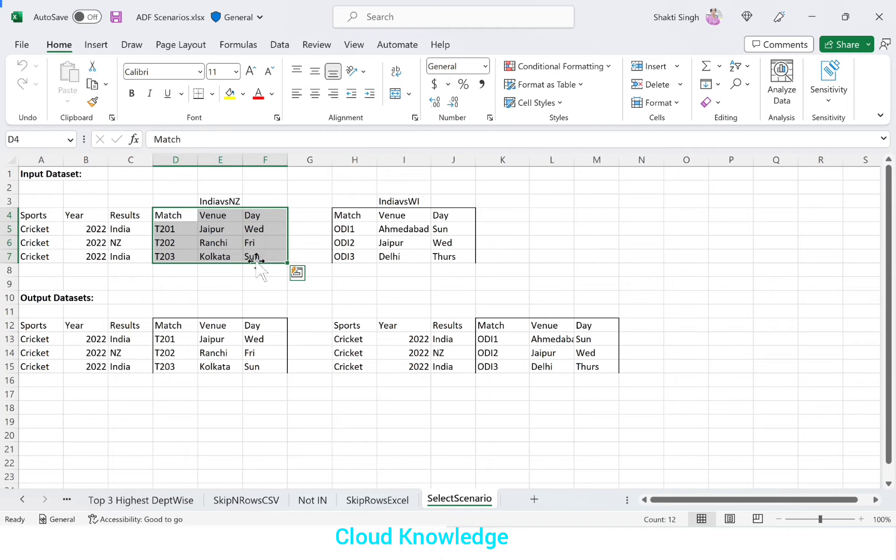
pyautogui.click(227, 202)
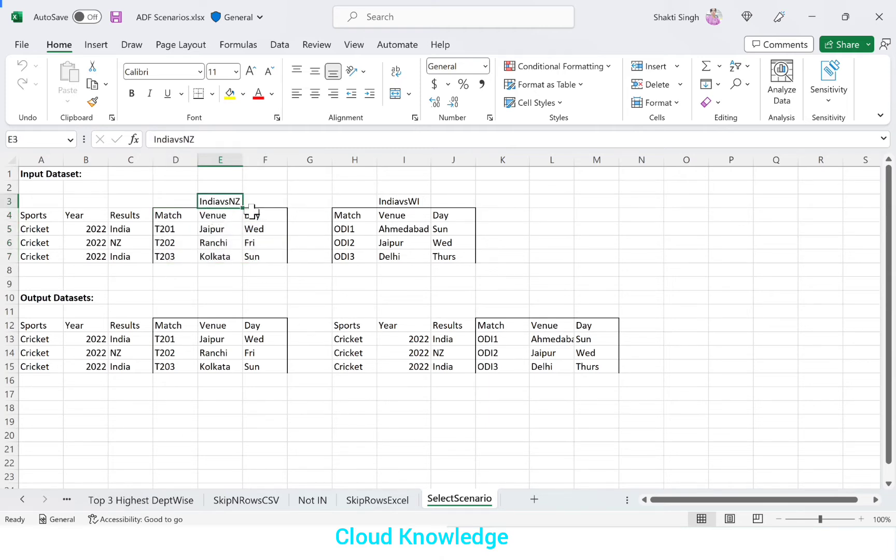
pyautogui.click(380, 274)
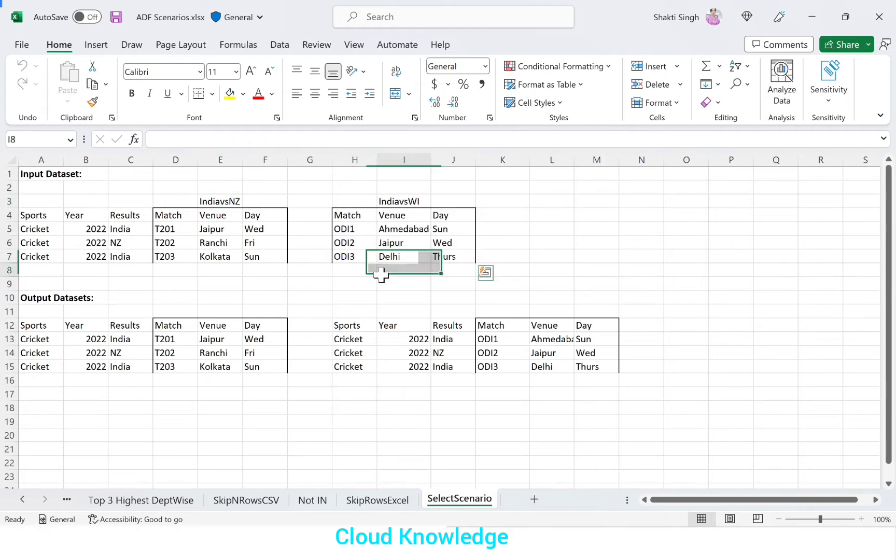
pyautogui.moveTo(344, 212); pyautogui.dragTo(443, 255)
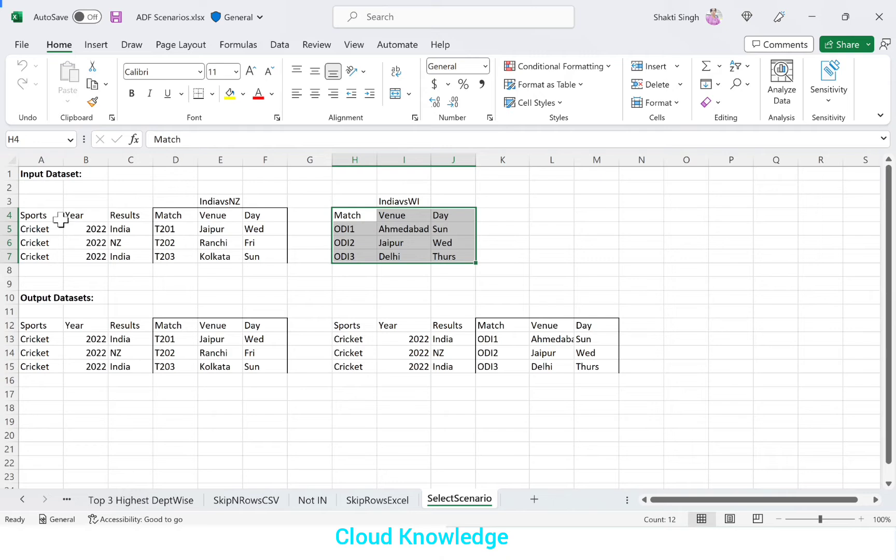
pyautogui.moveTo(40, 219); pyautogui.dragTo(123, 256)
pyautogui.moveTo(175, 211); pyautogui.dragTo(265, 257)
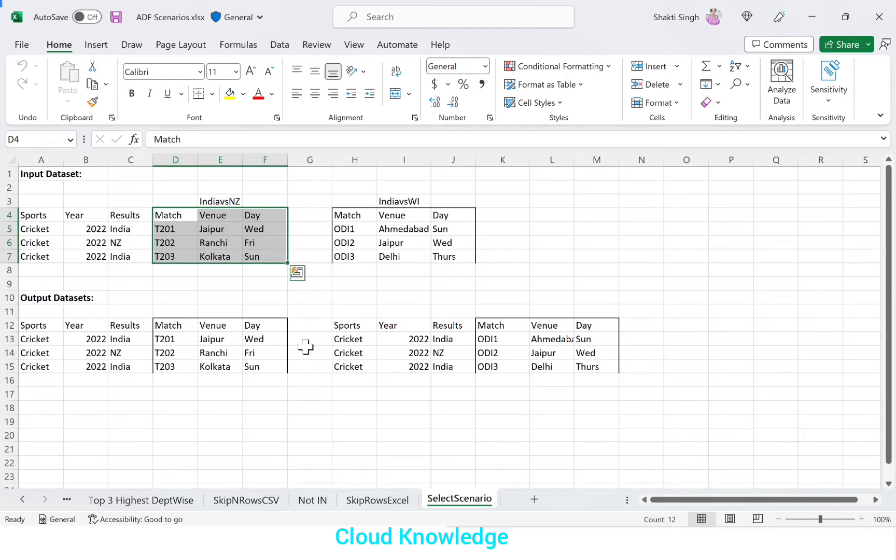
pyautogui.moveTo(28, 218); pyautogui.dragTo(137, 255)
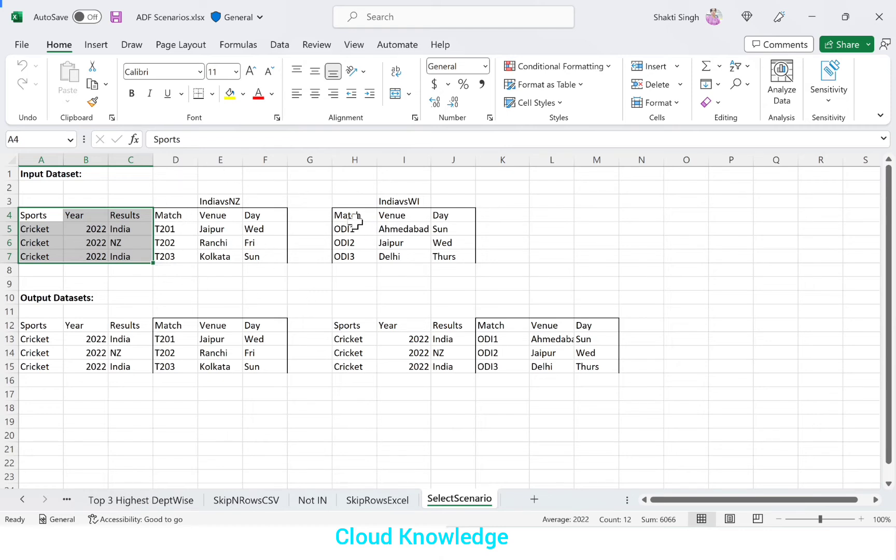
pyautogui.moveTo(354, 218); pyautogui.dragTo(440, 259)
# Examine the two expected output tables in rows 12 to 15 under the Output Datasets heading.
pyautogui.click(40, 301)
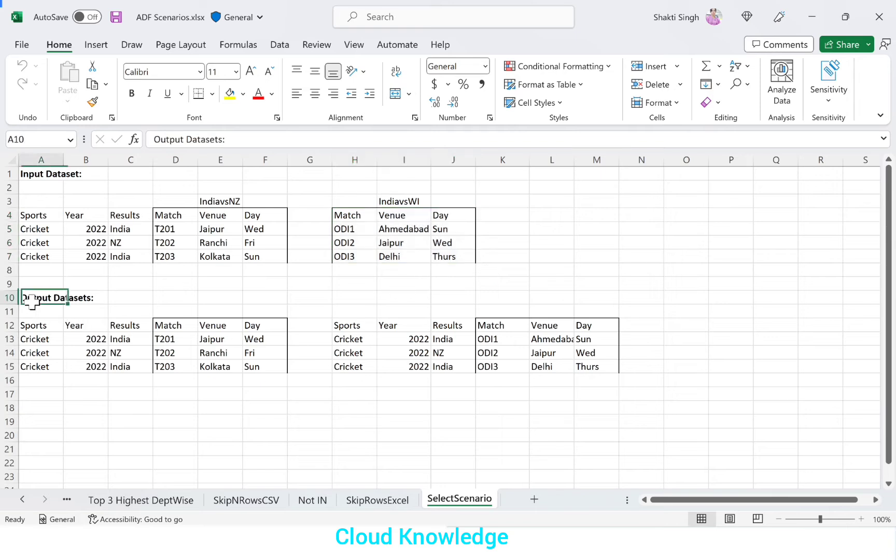
pyautogui.moveTo(47, 329); pyautogui.dragTo(262, 368)
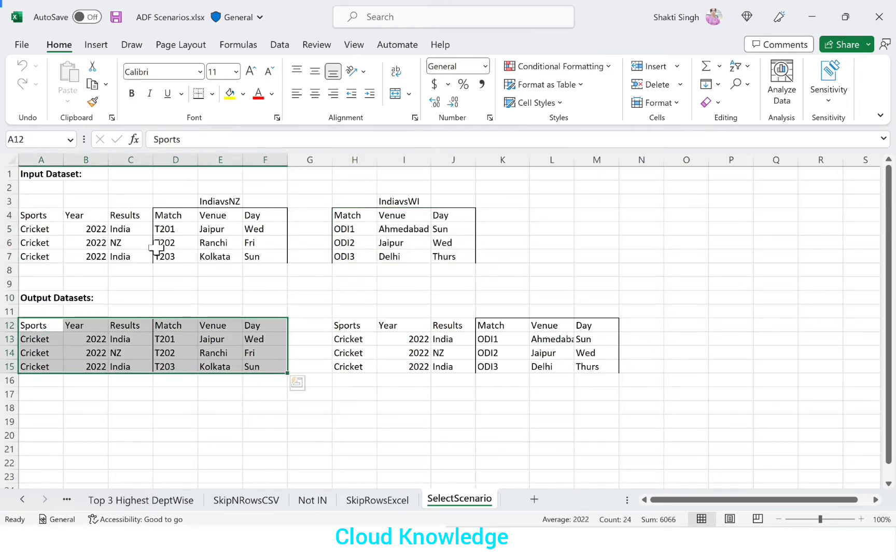
pyautogui.click(358, 339)
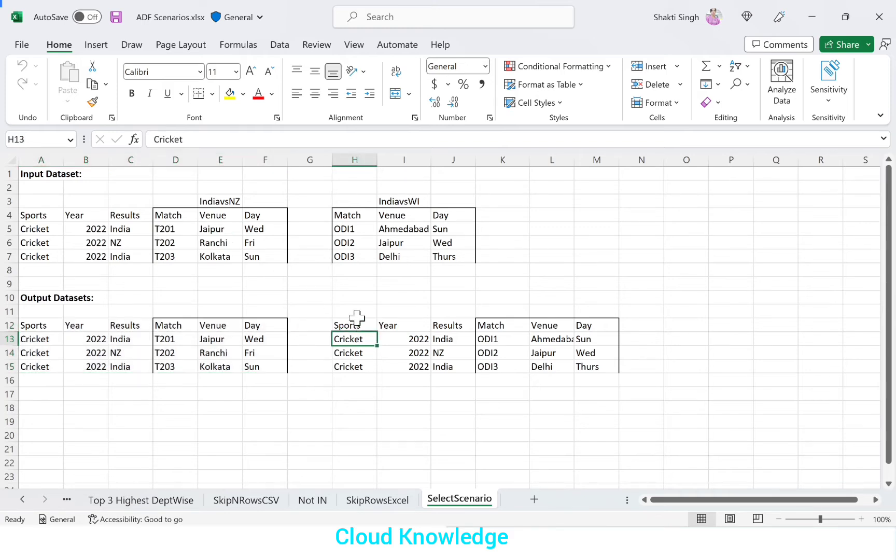
pyautogui.moveTo(354, 313); pyautogui.dragTo(473, 369)
pyautogui.moveTo(514, 324); pyautogui.dragTo(595, 366)
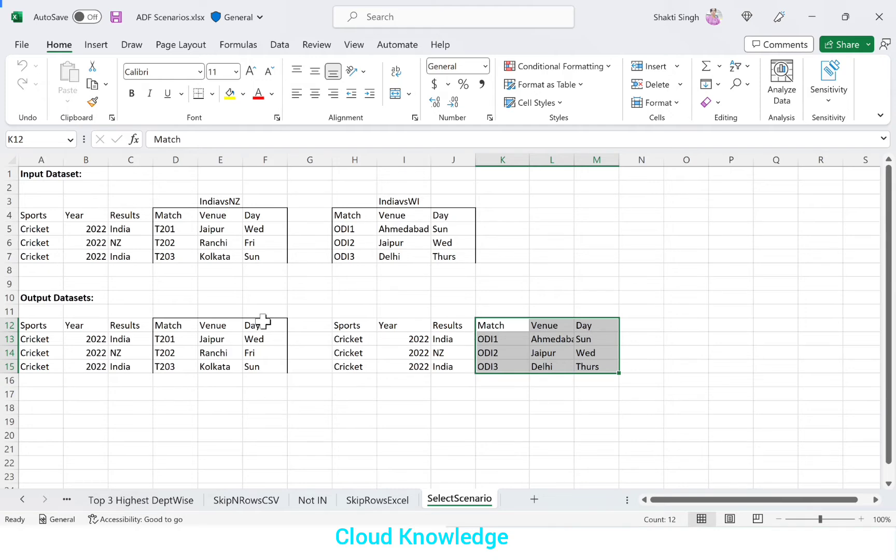
# Switch to Azure Data Factory in the browser and create a new pipeline named pipelineSelect.
pyautogui.moveTo(552, 547)
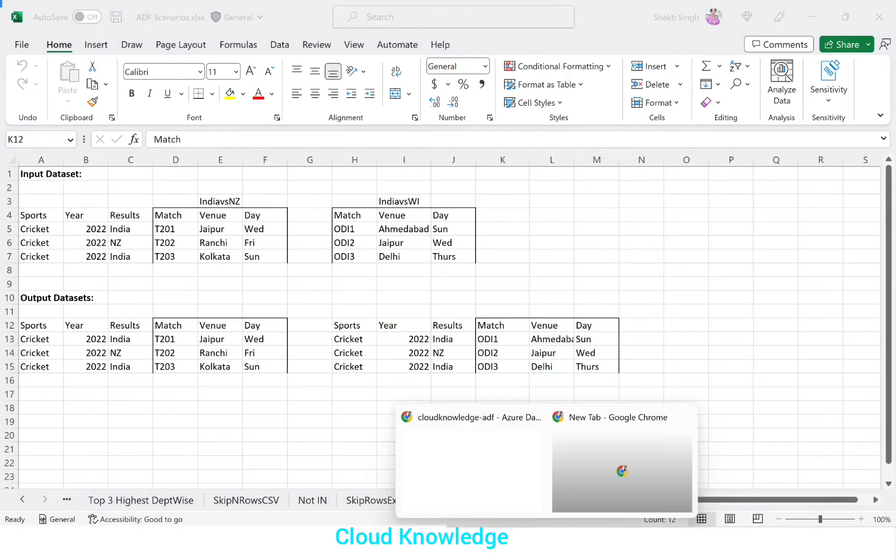
pyautogui.click(535, 489)
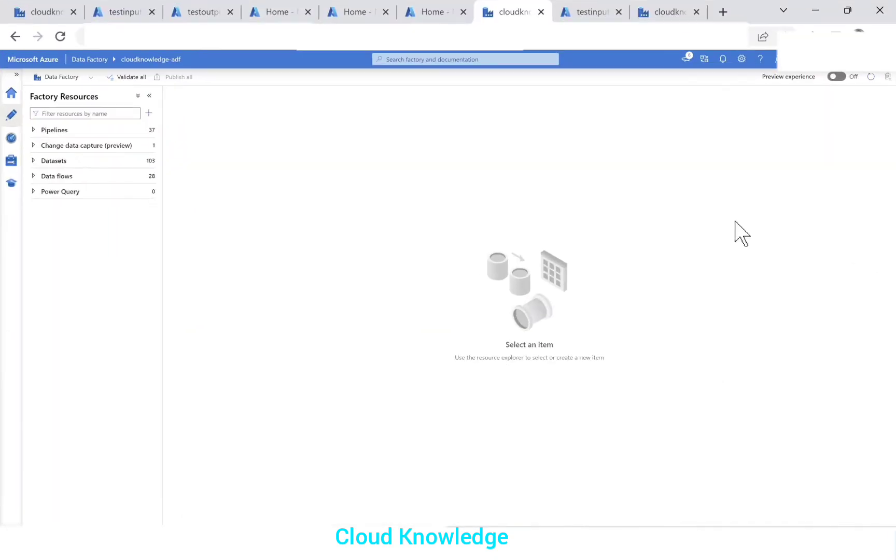
pyautogui.click(148, 113)
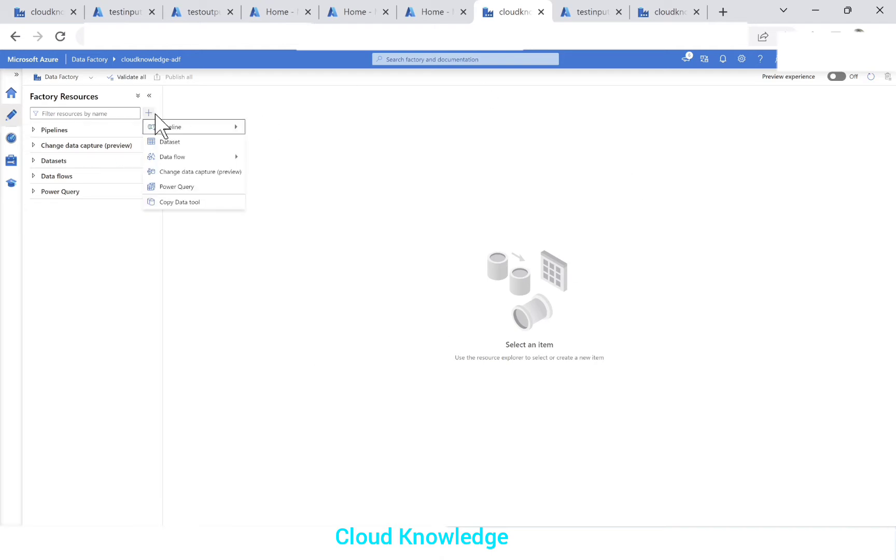
pyautogui.moveTo(203, 128)
pyautogui.click(273, 127)
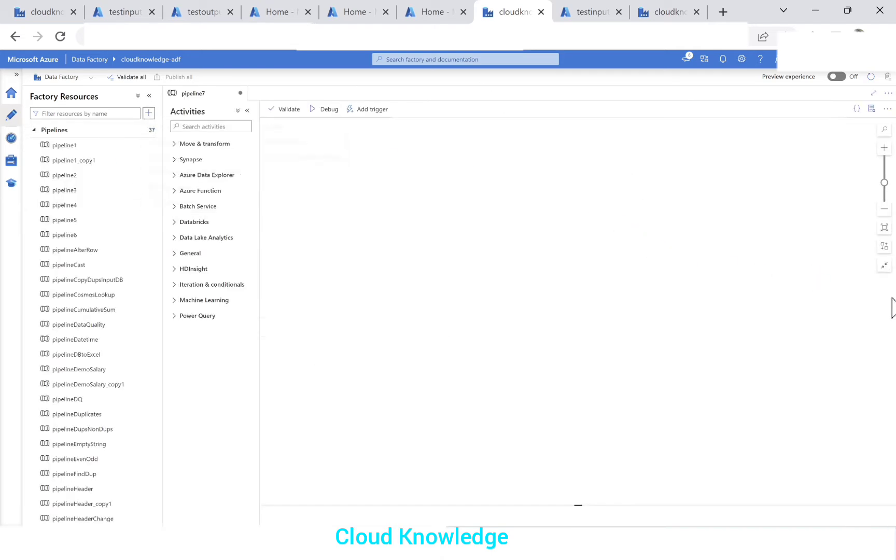
pyautogui.click(824, 178)
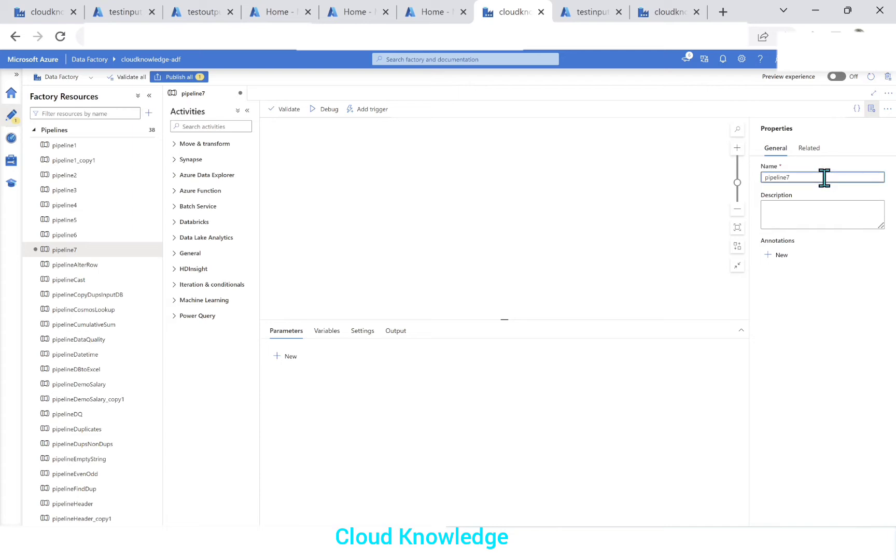
pyautogui.write('Select')
pyautogui.click(871, 109)
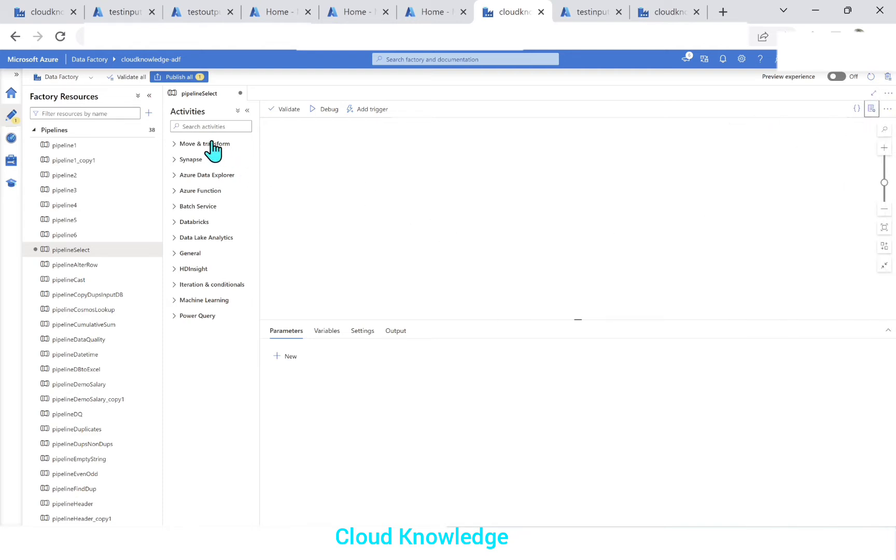
pyautogui.click(34, 130)
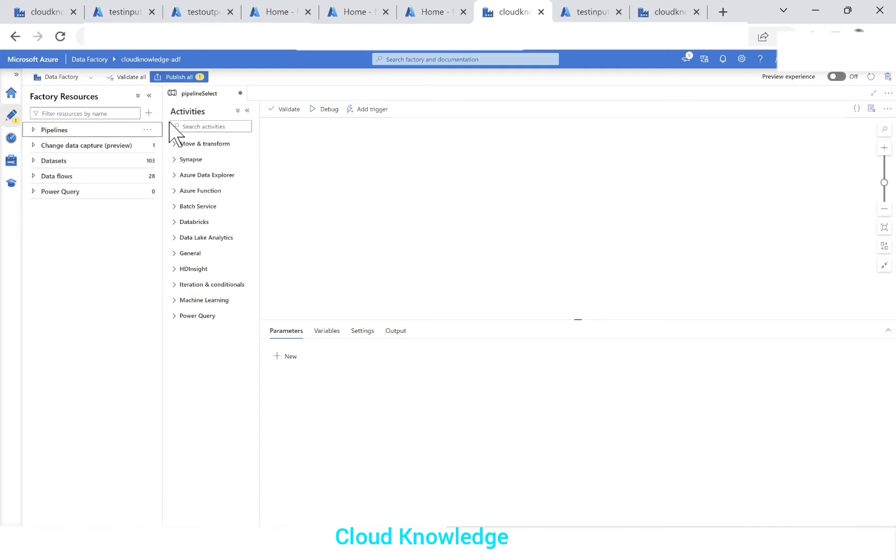
# Add a Data flow activity to the pipelineSelect canvas and create a new data flow for it.
pyautogui.click(179, 145)
pyautogui.moveTo(196, 180); pyautogui.dragTo(386, 186)
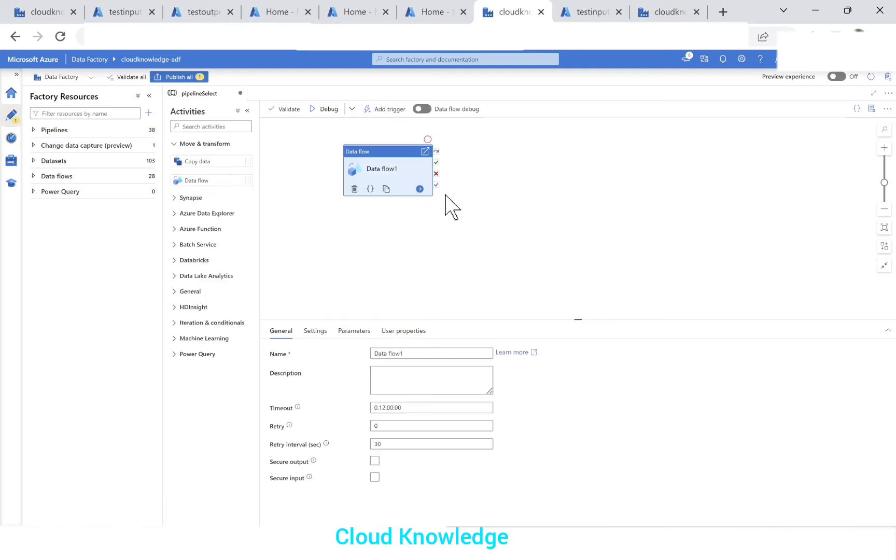
pyautogui.click(315, 331)
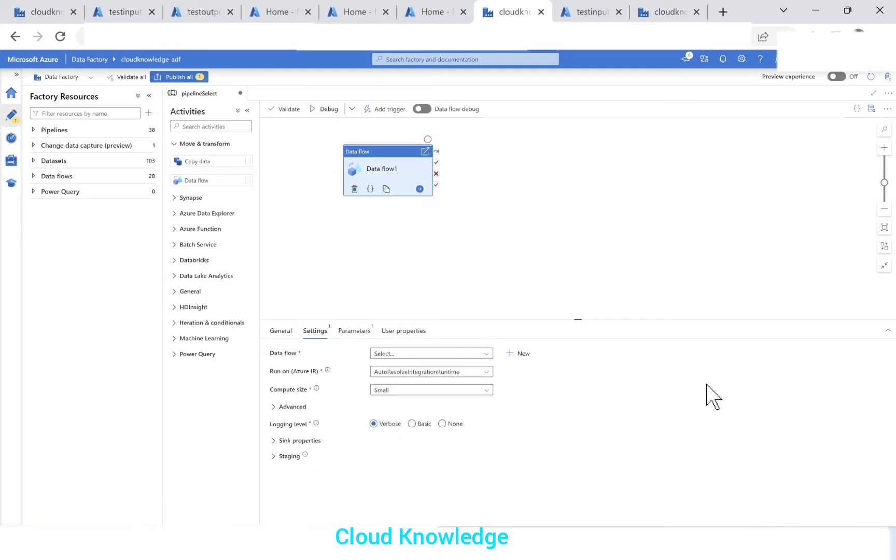
pyautogui.click(518, 355)
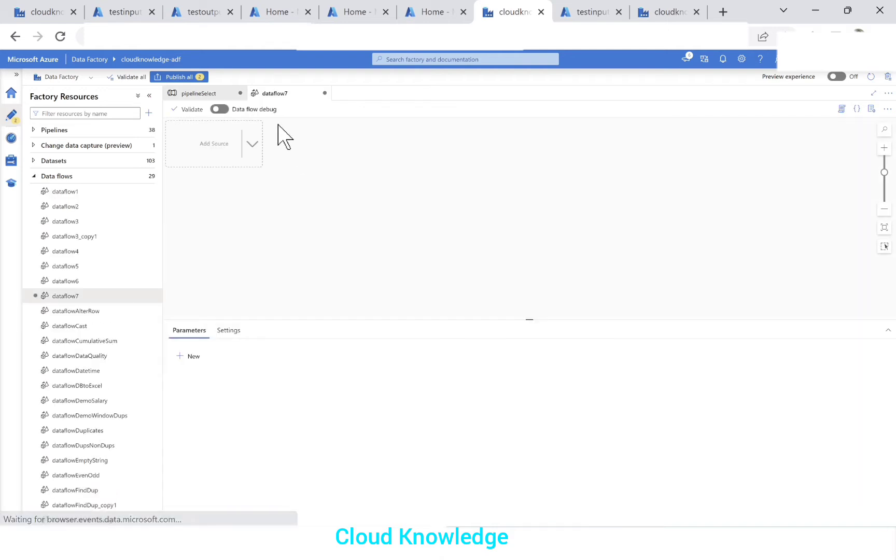
# Rename the new data flow as dataflowSelect in its properties.
pyautogui.click(149, 95)
pyautogui.click(797, 177)
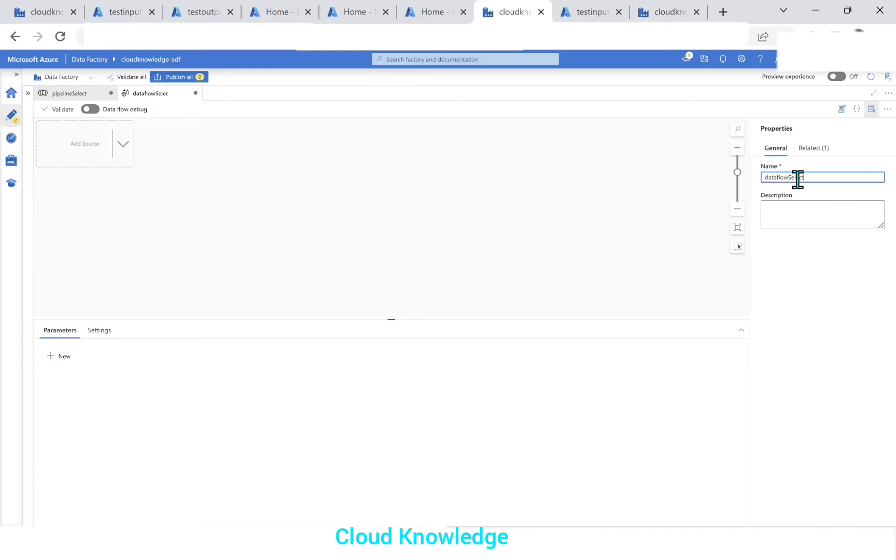
pyautogui.click(871, 109)
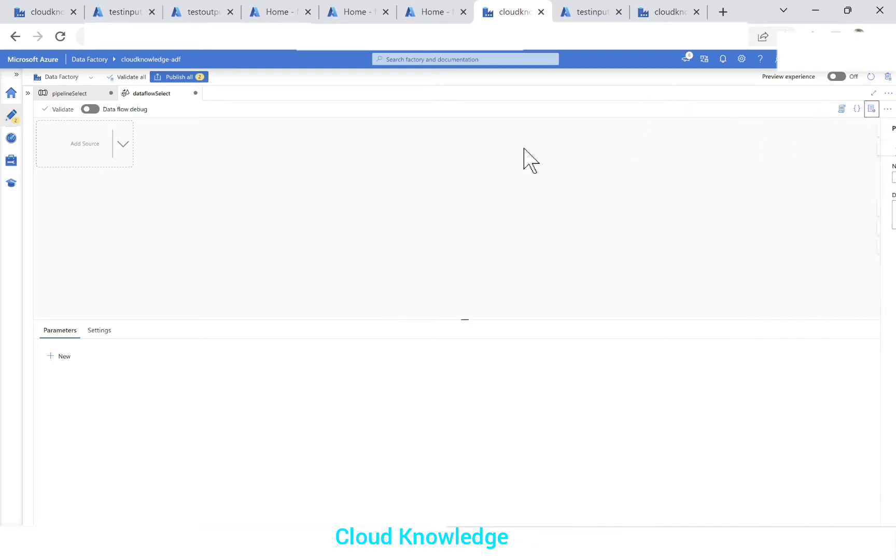
# Switch to the SelectionInput.xlsx workbook in Excel to view the source data.
pyautogui.click(123, 144)
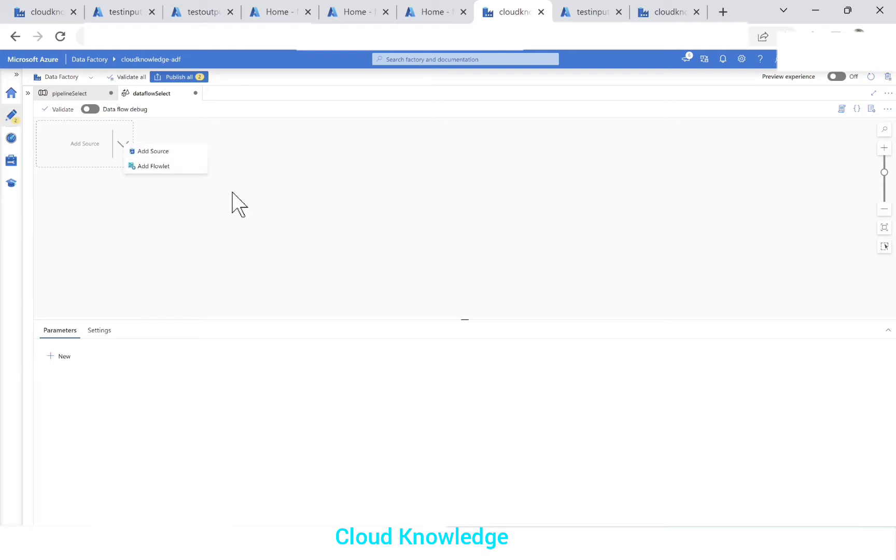
pyautogui.click(178, 258)
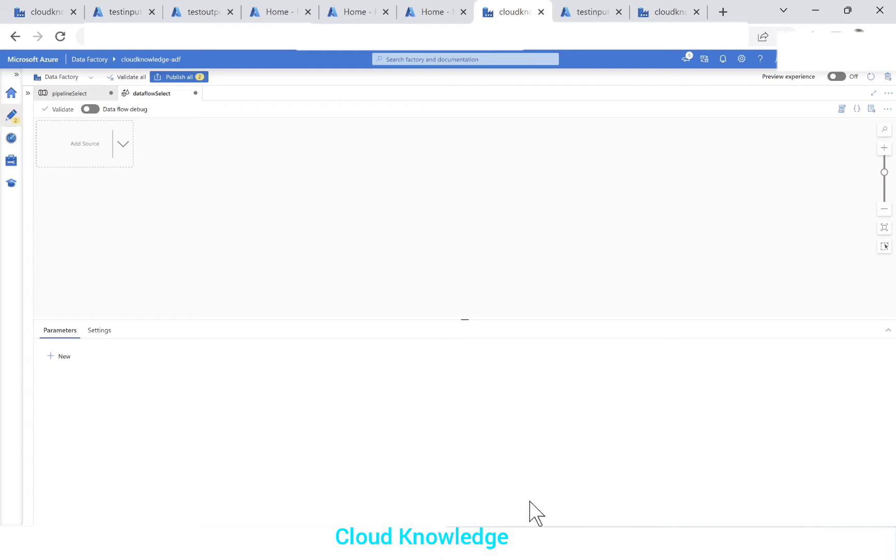
pyautogui.moveTo(577, 543)
pyautogui.click(638, 495)
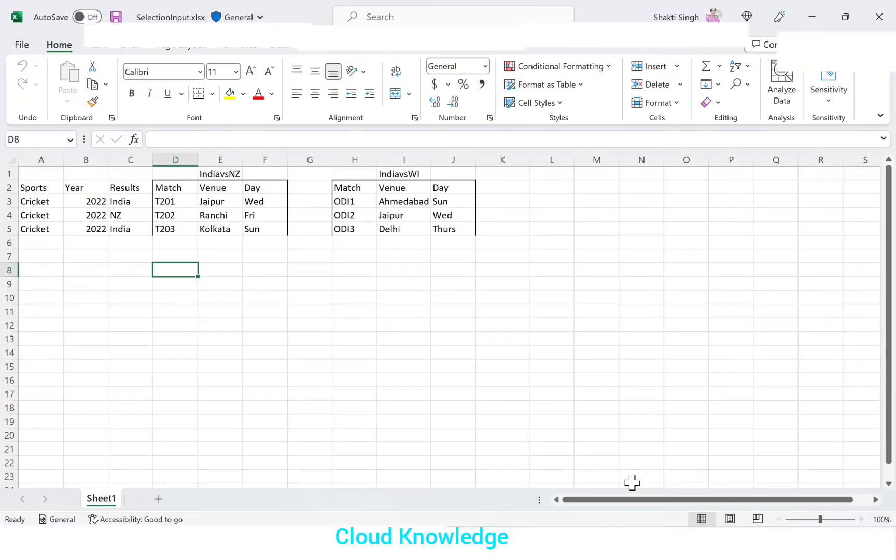
# Examine the cricket source data on Sheet1, including its IndiavsNZ and IndiavsWI column groups.
pyautogui.click(204, 337)
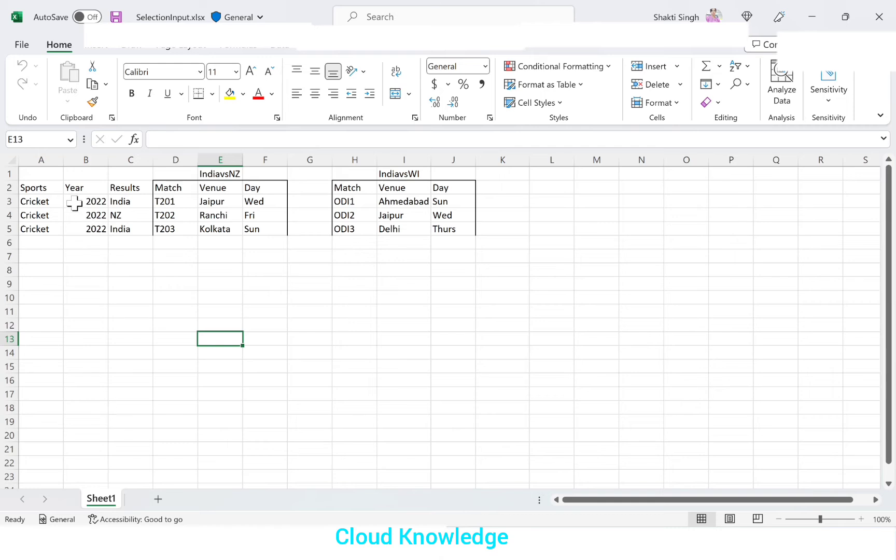
pyautogui.moveTo(38, 177); pyautogui.dragTo(453, 252)
pyautogui.click(368, 321)
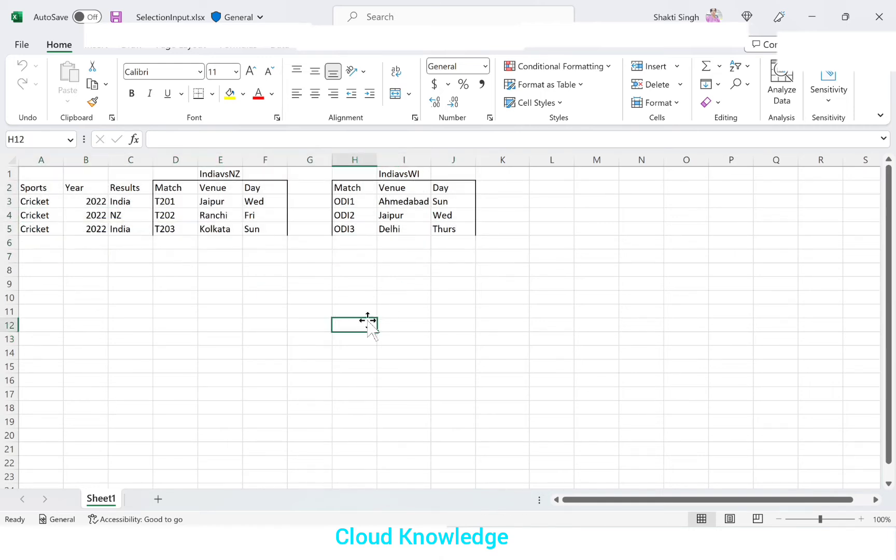
pyautogui.moveTo(44, 177); pyautogui.dragTo(478, 272)
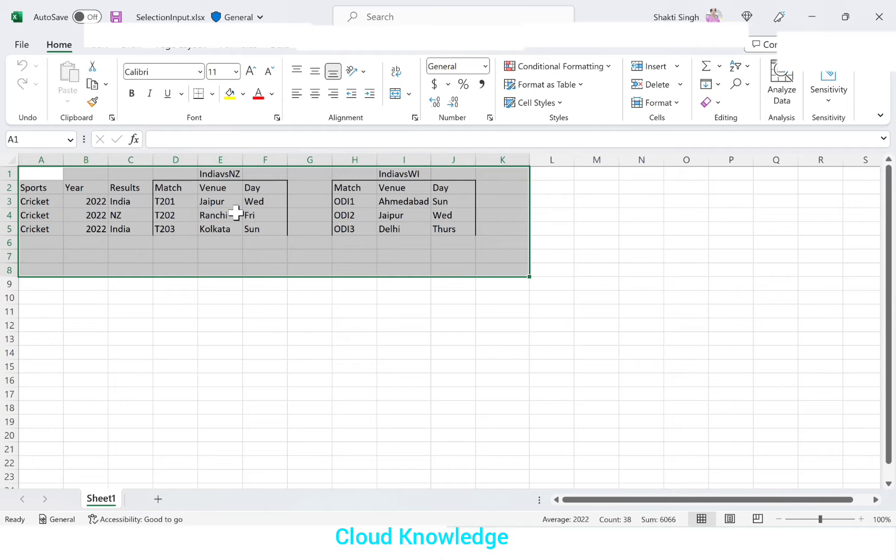
pyautogui.click(422, 220)
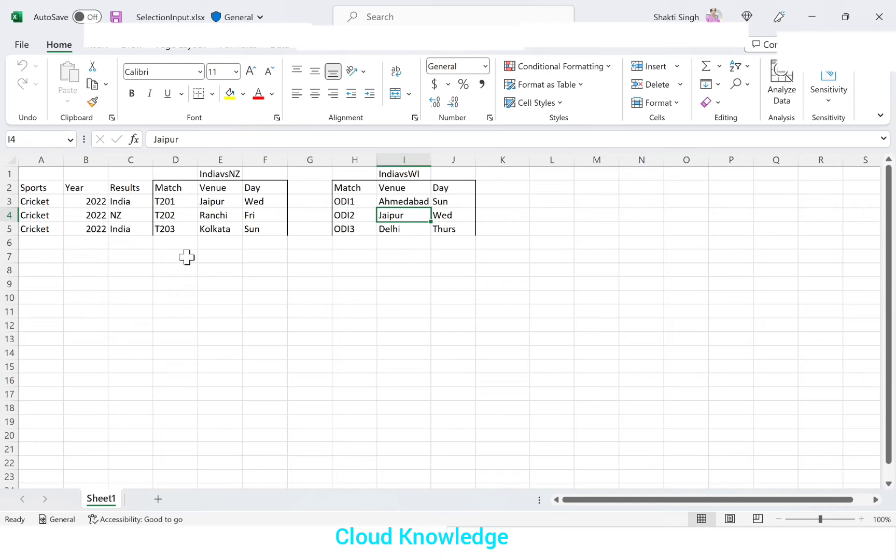
# Switch to the browser, check the testinput container for SelectionInput.xlsx, and return to the data flow in Data Factory.
pyautogui.hotkey('alt', 'Tab')
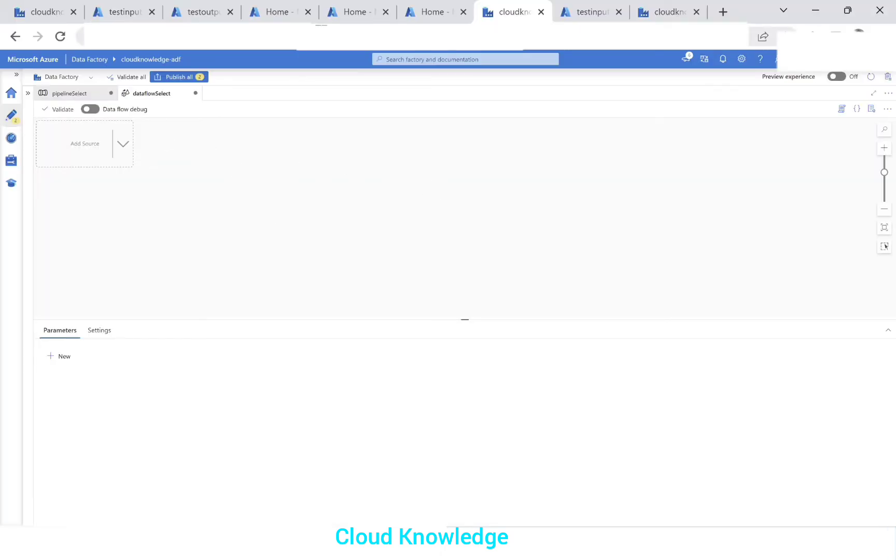
pyautogui.click(125, 9)
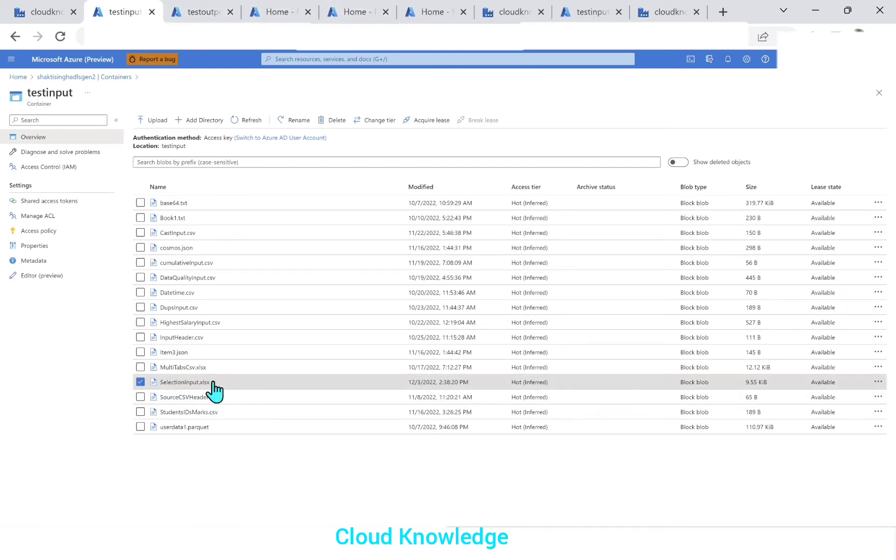
pyautogui.click(516, 12)
# Add a source to dataflowSelect and start a new Azure Data Lake Storage Gen2 dataset for it in Excel format.
pyautogui.click(123, 145)
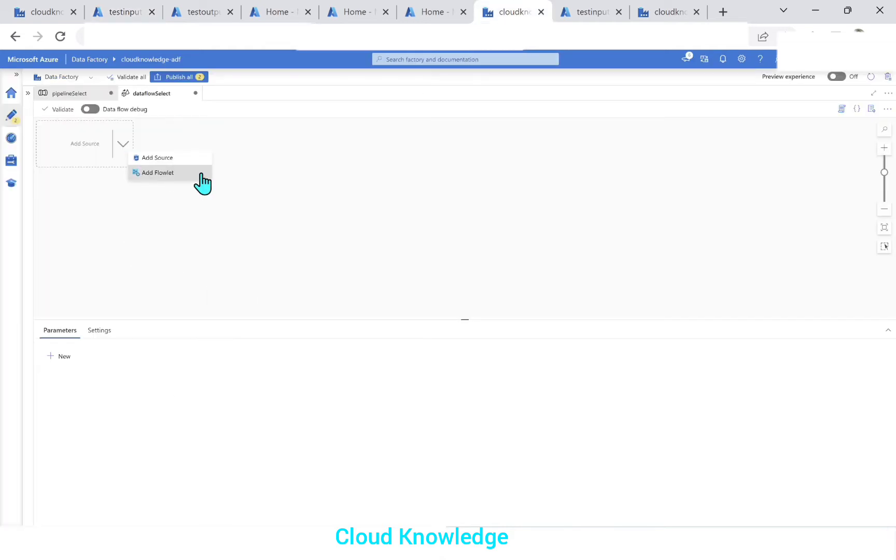
pyautogui.click(190, 158)
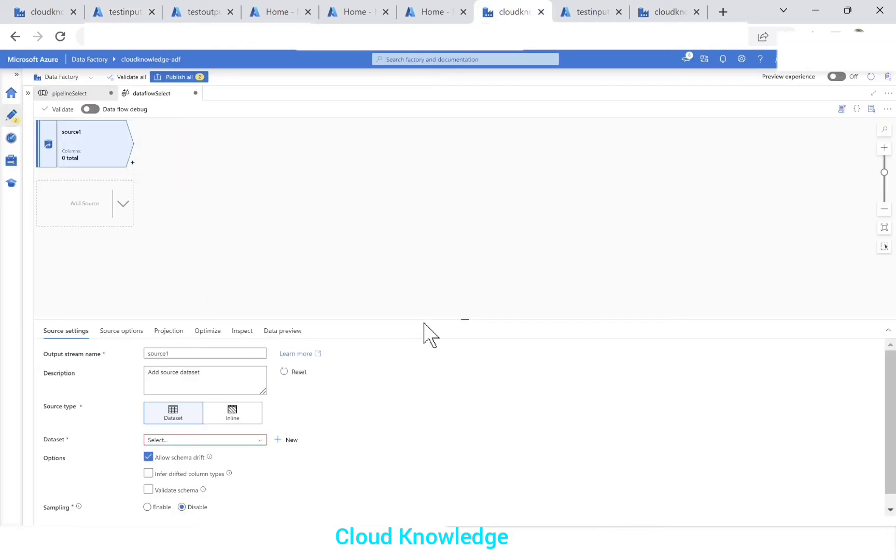
pyautogui.moveTo(424, 320); pyautogui.dragTo(418, 209)
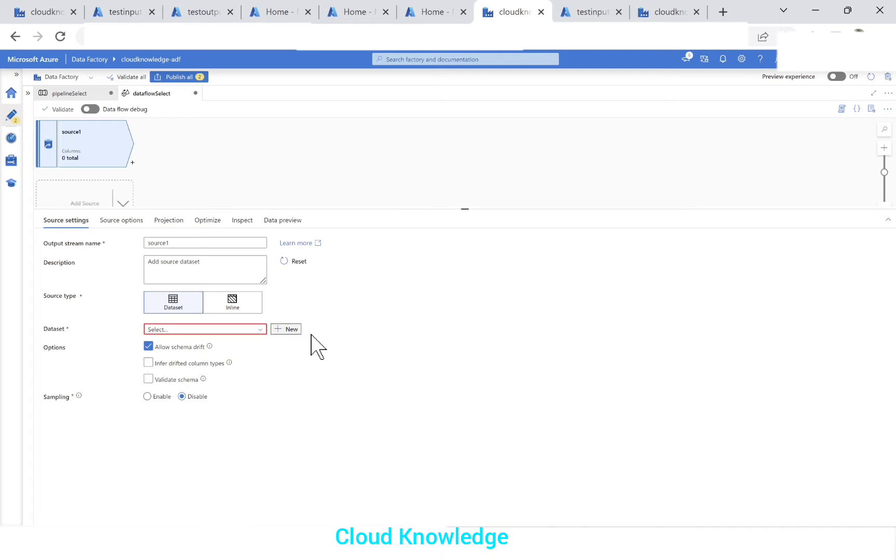
pyautogui.click(779, 337)
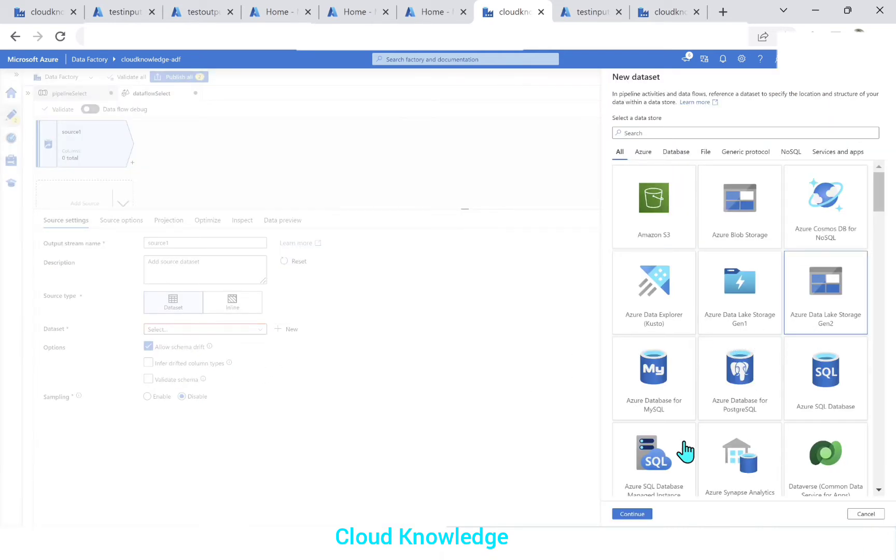
pyautogui.click(632, 514)
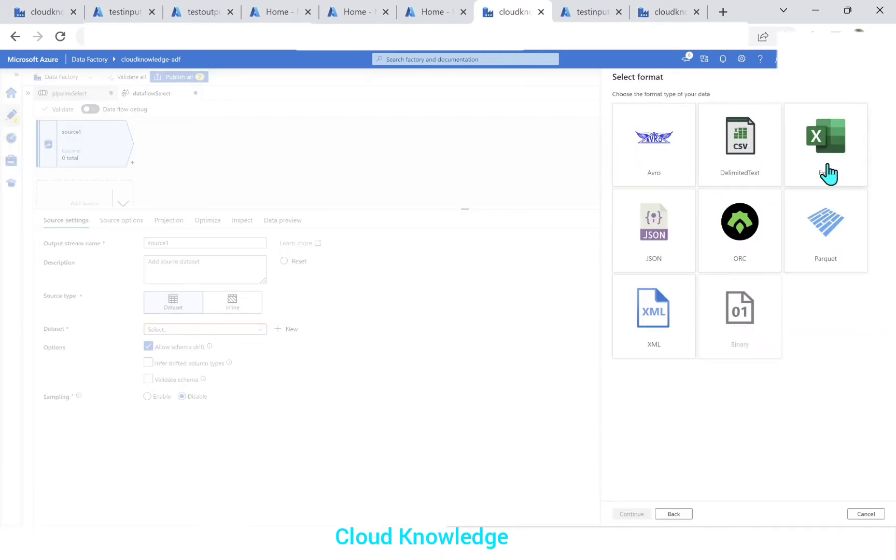
pyautogui.click(829, 171)
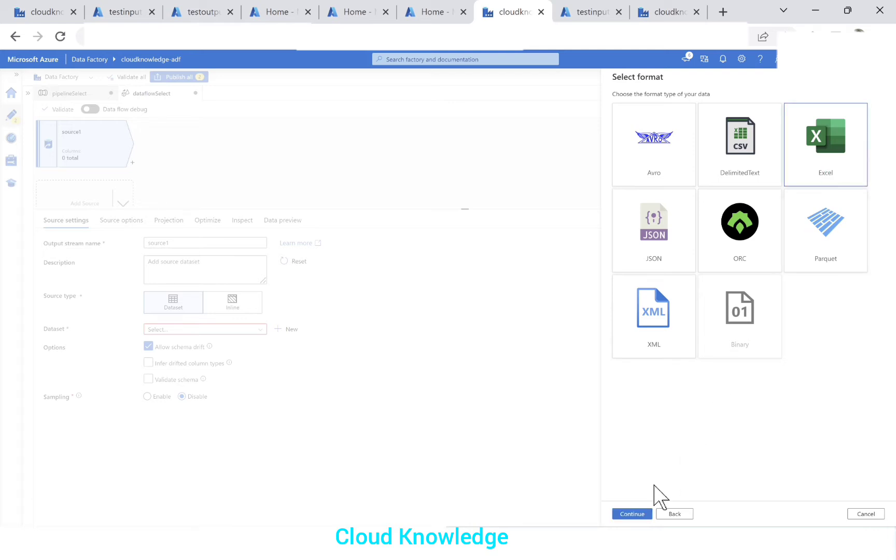
pyautogui.click(632, 514)
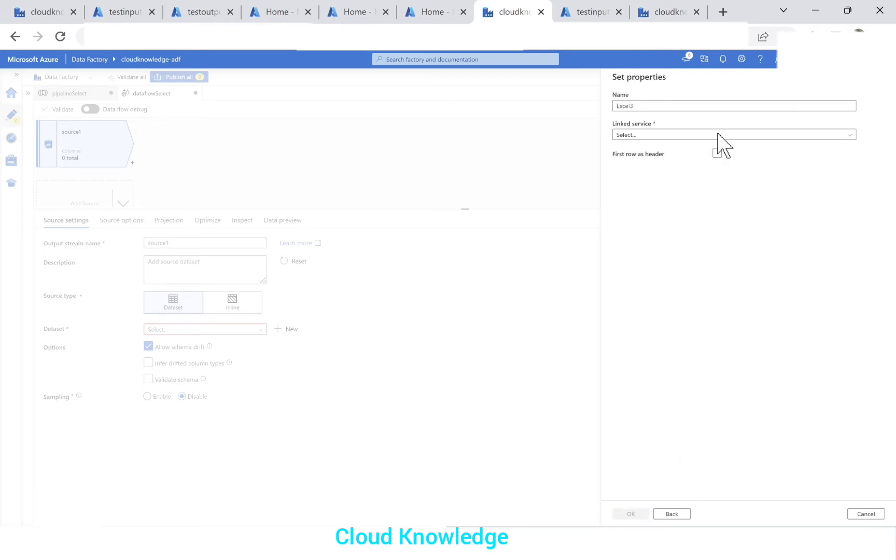
# Set the dataset's linked service to AzureDataLakeStorageGen2 and its file to SelectionInput.xlsx in the testinput folder.
pyautogui.click(650, 136)
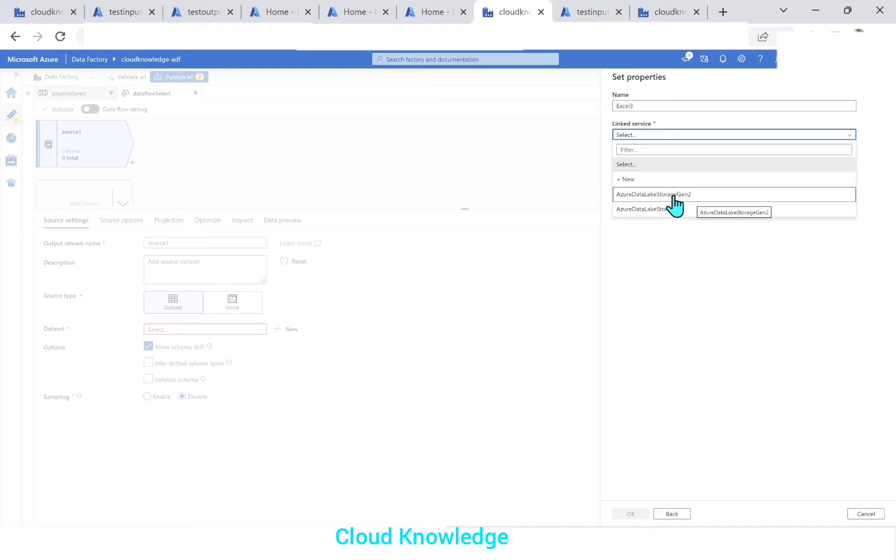
pyautogui.click(672, 195)
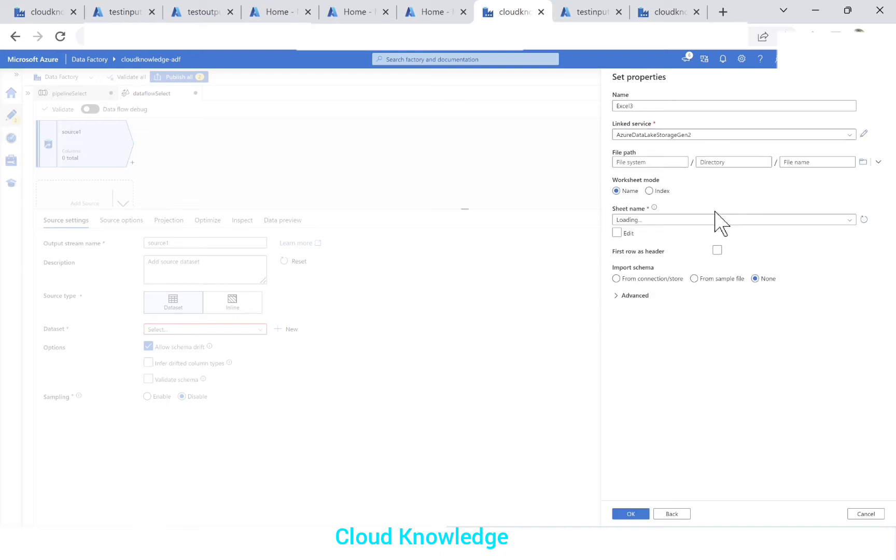
pyautogui.click(863, 161)
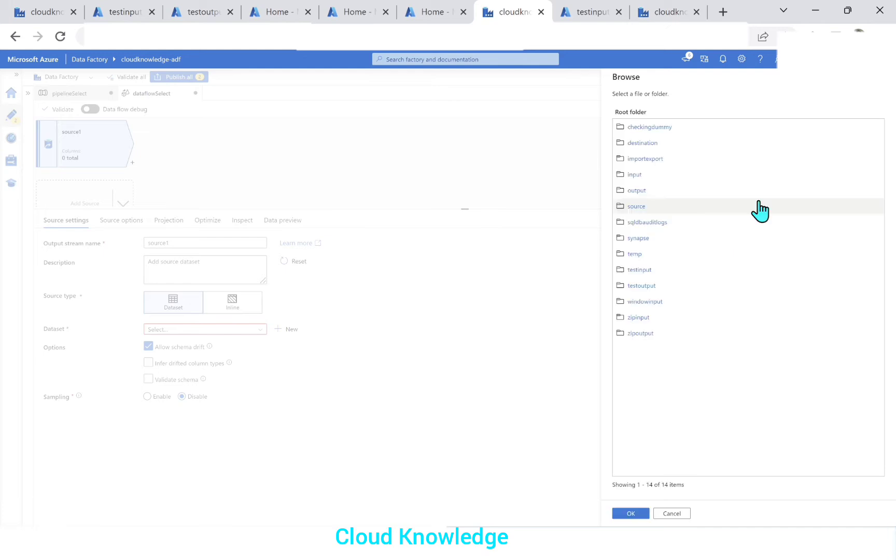
pyautogui.click(637, 271)
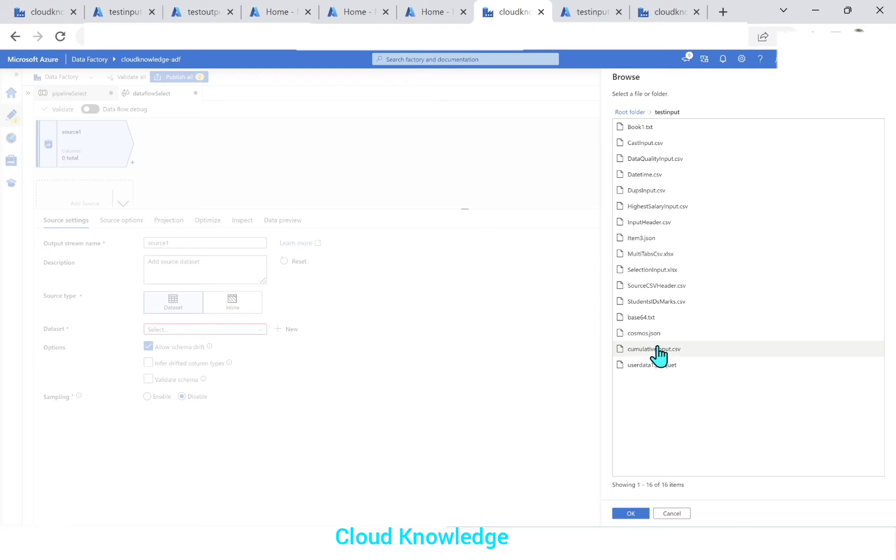
pyautogui.click(654, 271)
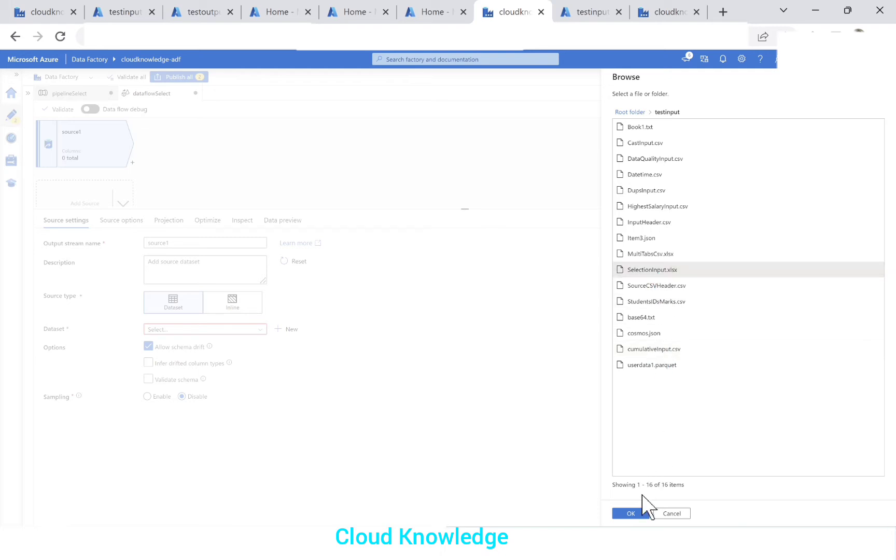
pyautogui.click(631, 513)
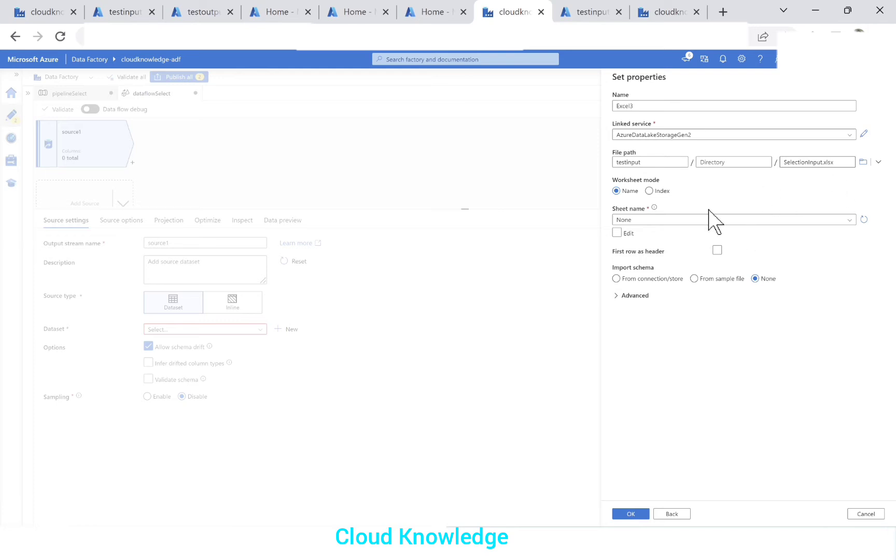
# Set the dataset's sheet to Sheet1 and its schema import to None, and create the dataset.
pyautogui.click(645, 224)
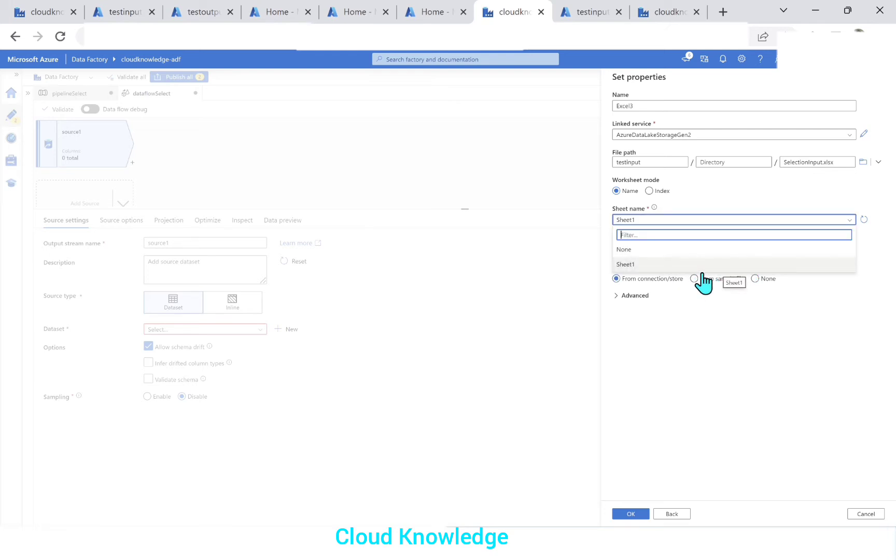
pyautogui.click(686, 267)
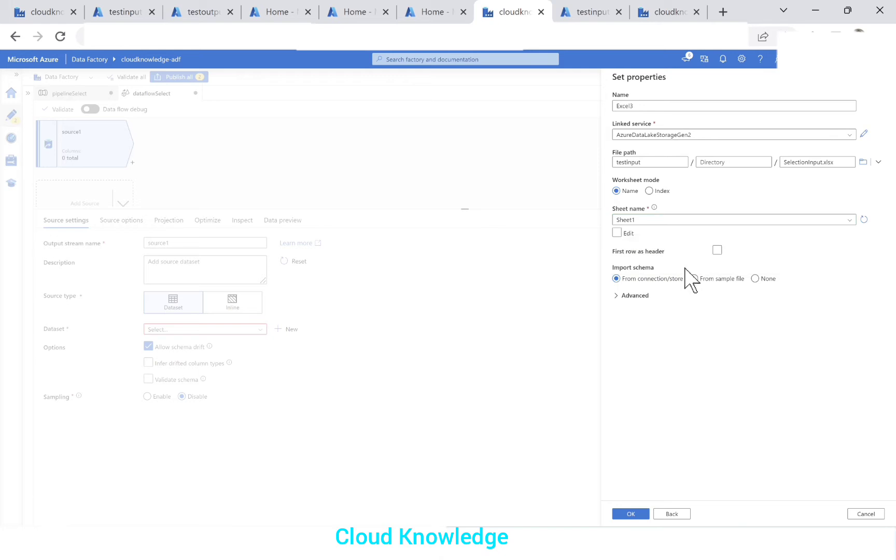
pyautogui.click(756, 279)
pyautogui.click(630, 514)
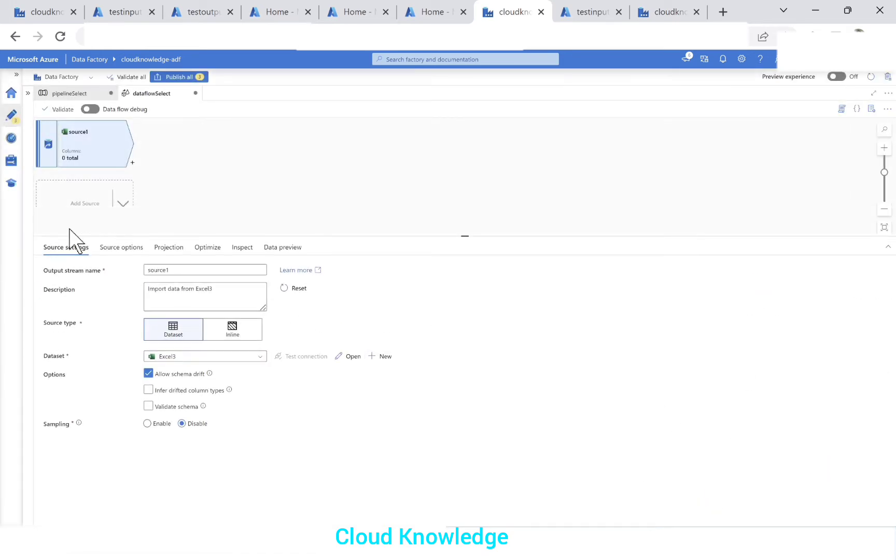
# Turn on data flow debug and load the data preview of source1.
pyautogui.click(283, 249)
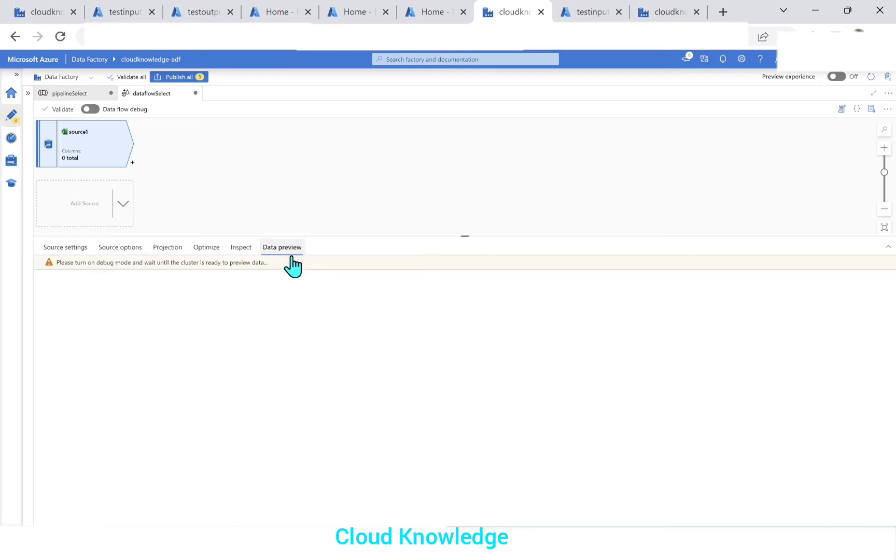
pyautogui.click(90, 109)
pyautogui.click(794, 515)
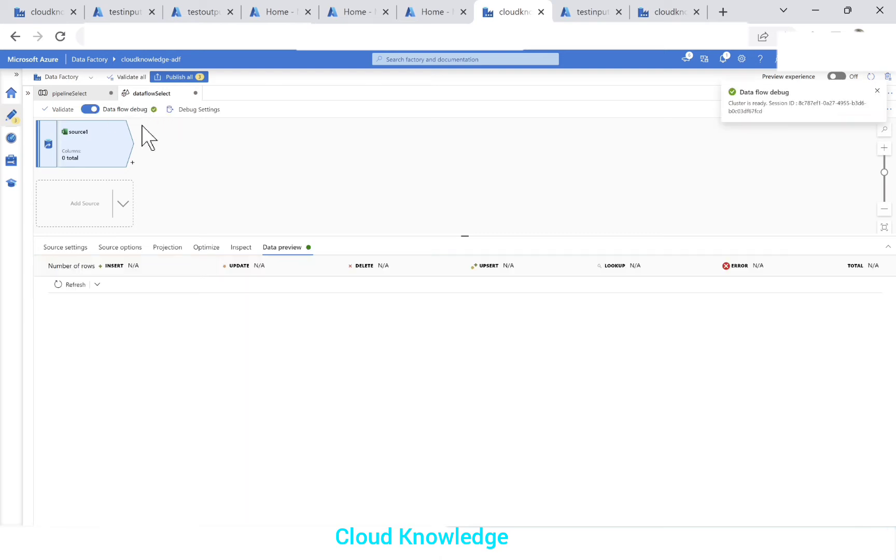
pyautogui.click(64, 286)
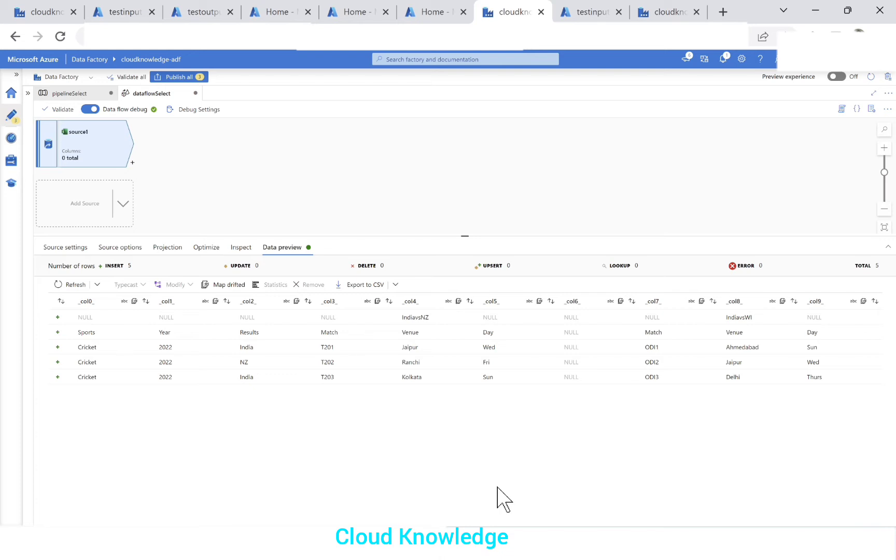
# Switch to the ADF Scenarios.xlsx workbook, review the common columns in the expected output datasets, and return to Data Factory.
pyautogui.click(544, 490)
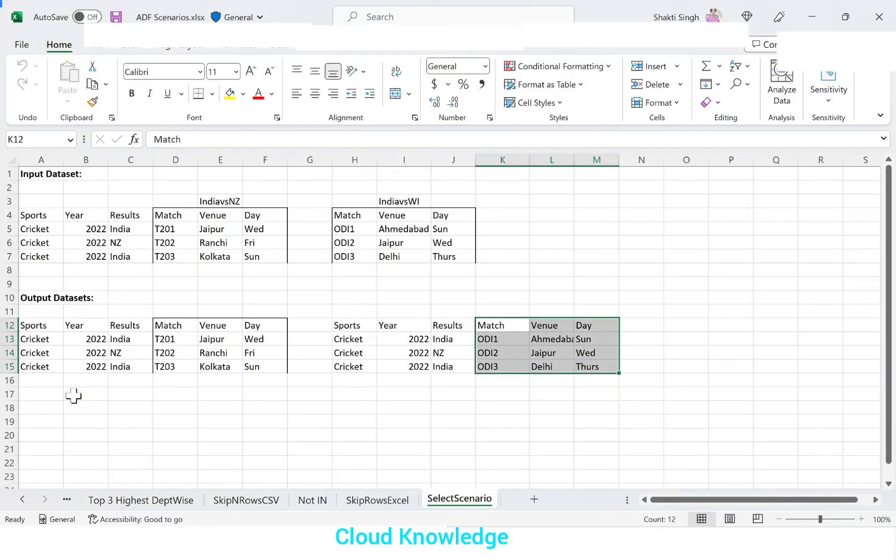
pyautogui.moveTo(34, 327); pyautogui.dragTo(131, 365)
pyautogui.hotkey('alt', 'Tab')
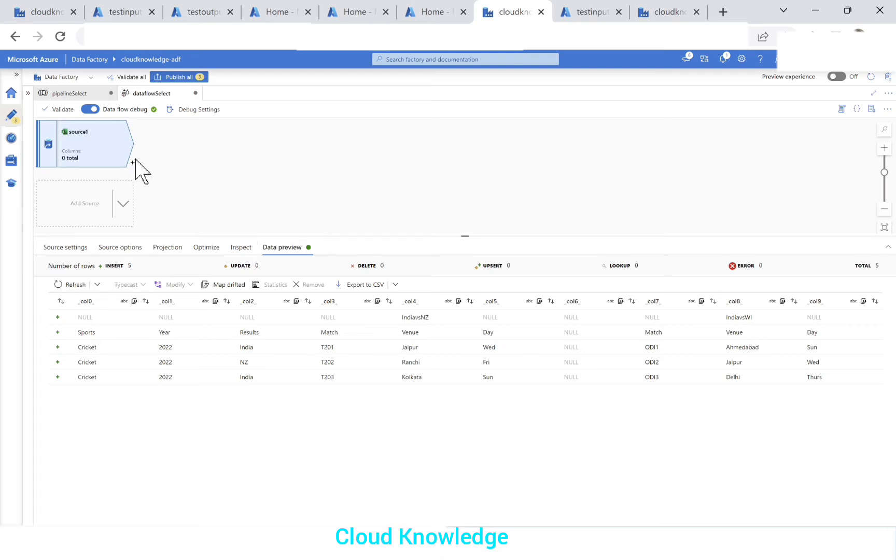
# Add a Select transformation after source1 and import the projection of source1.
pyautogui.click(133, 162)
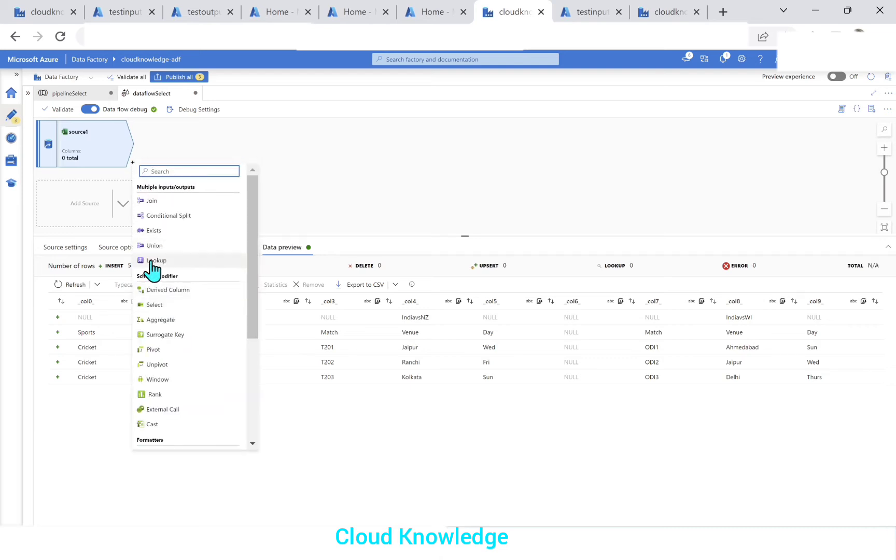
pyautogui.click(152, 305)
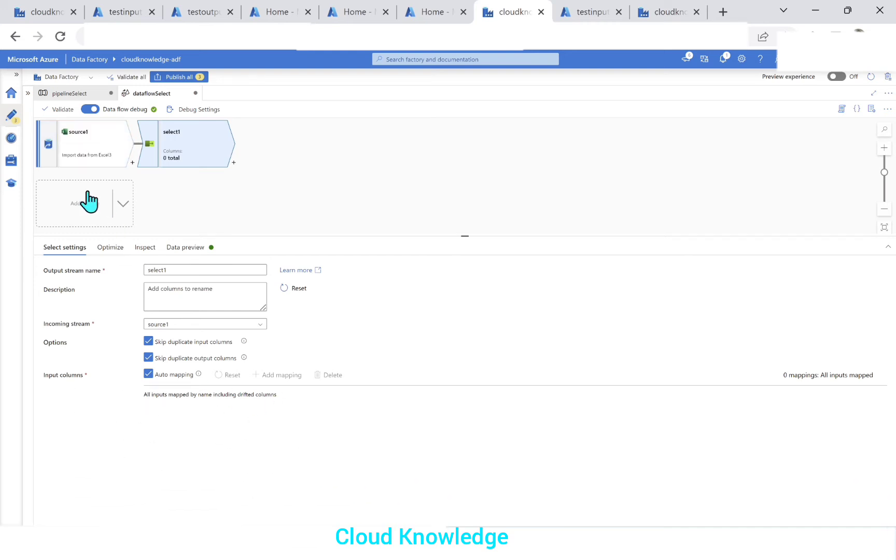
pyautogui.click(80, 159)
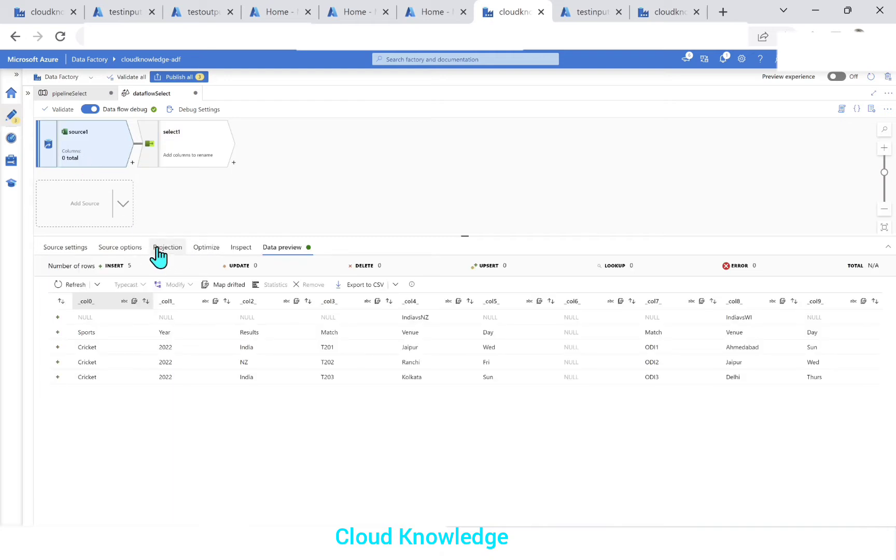
pyautogui.click(157, 249)
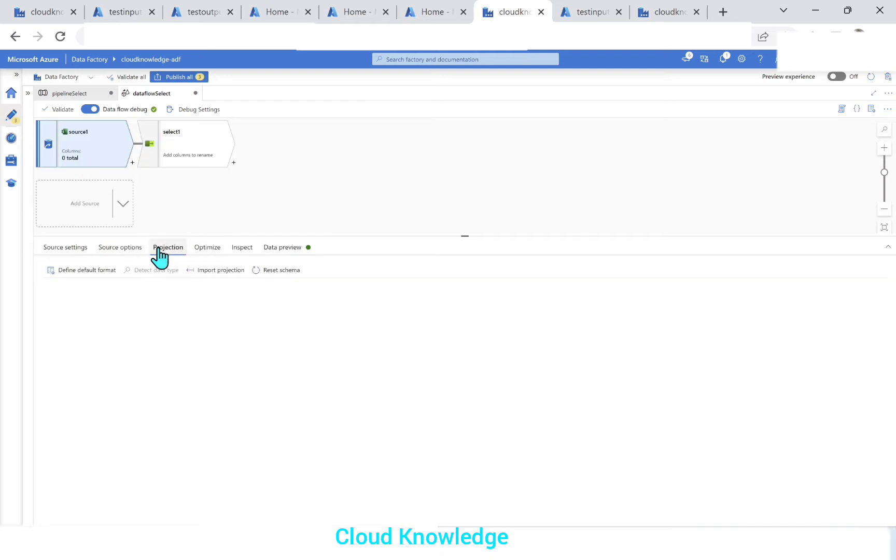
pyautogui.click(214, 280)
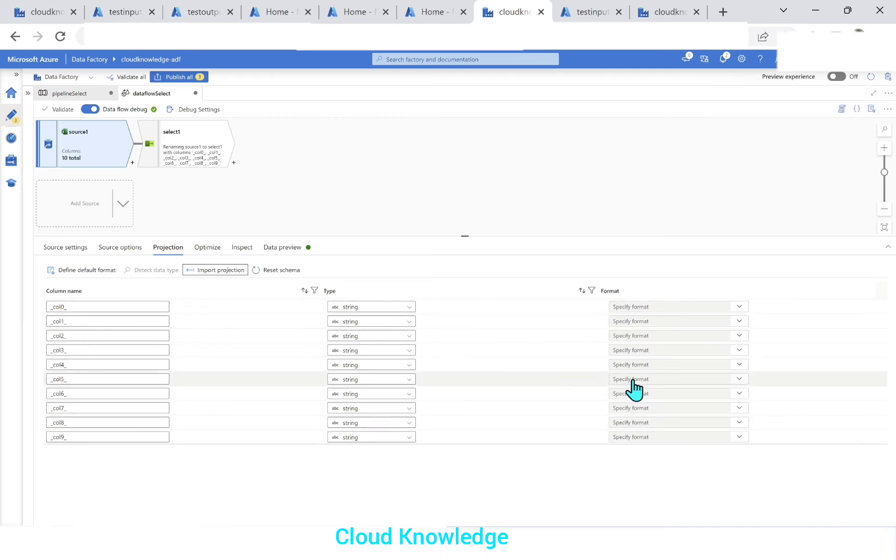
# Turn off auto mapping in select1 so that its input columns are mapped individually.
pyautogui.click(211, 151)
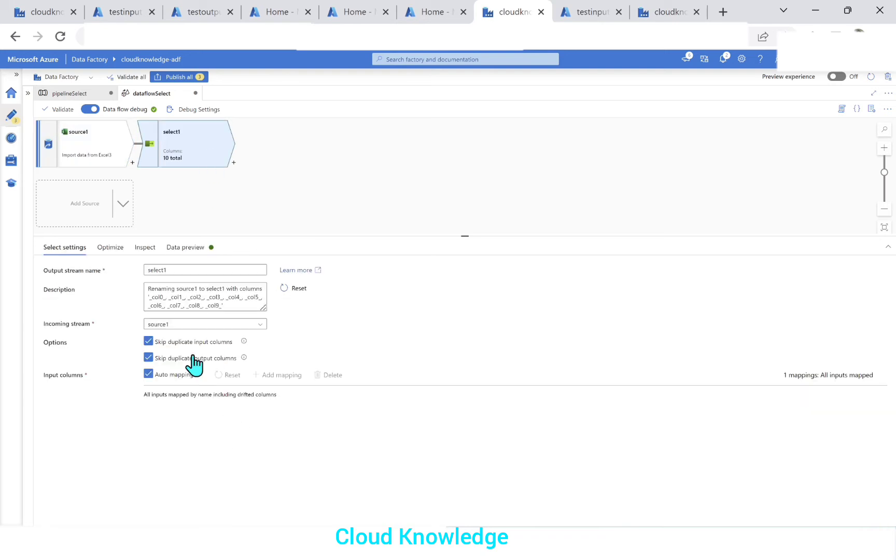
pyautogui.click(148, 373)
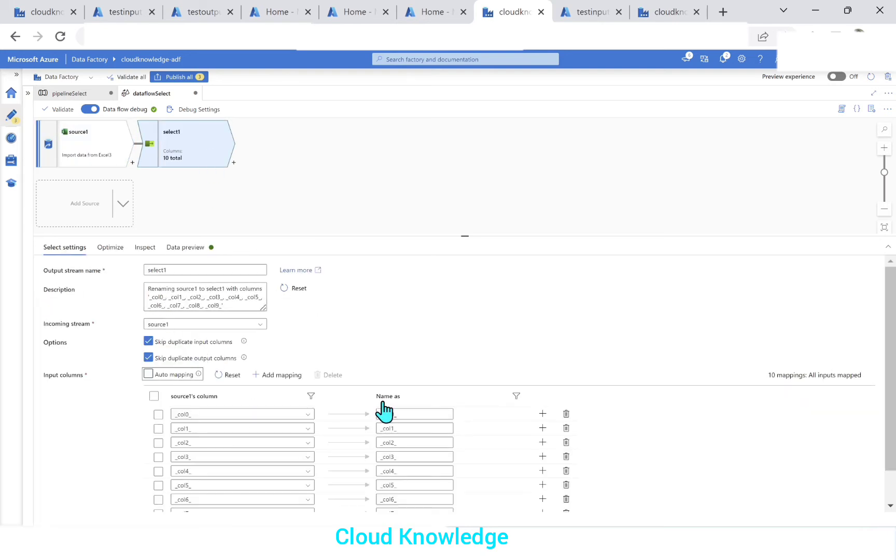
pyautogui.scroll(-1, 620, 461)
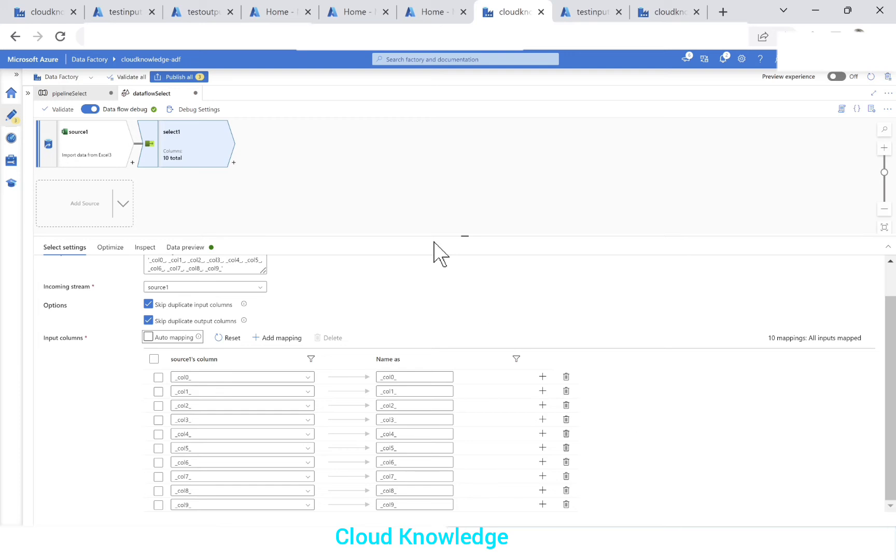
# Check source1's data preview, and remove the _col6_, _col7_, _col8_ and _col9_ mappings from select1.
pyautogui.click(95, 156)
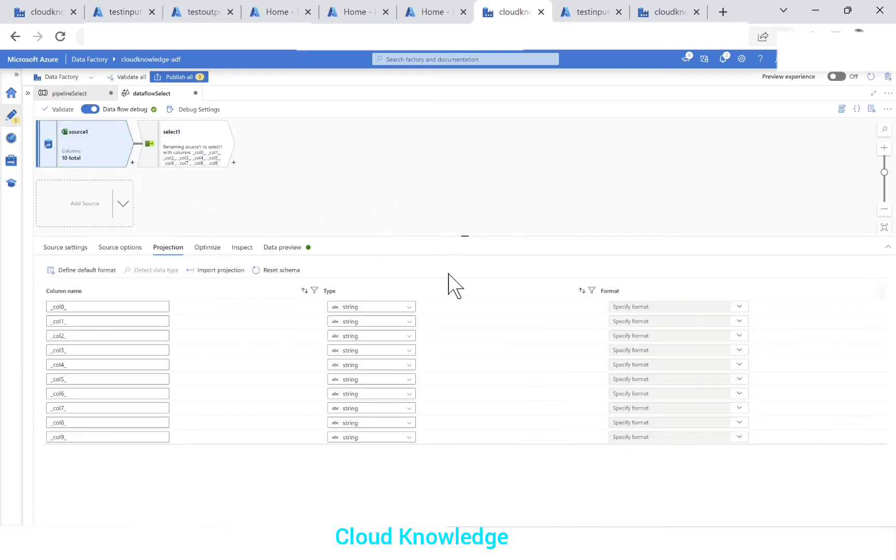
pyautogui.click(280, 247)
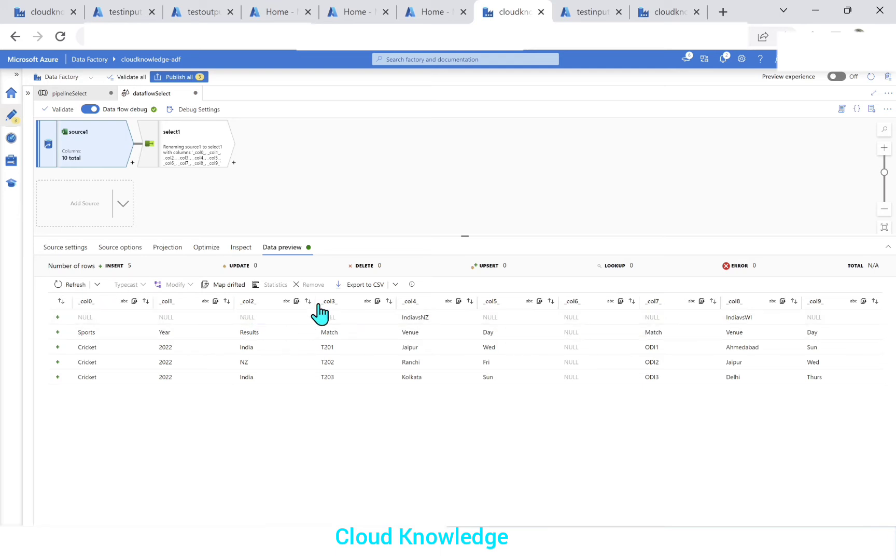
pyautogui.click(200, 141)
pyautogui.scroll(-1, 580, 485)
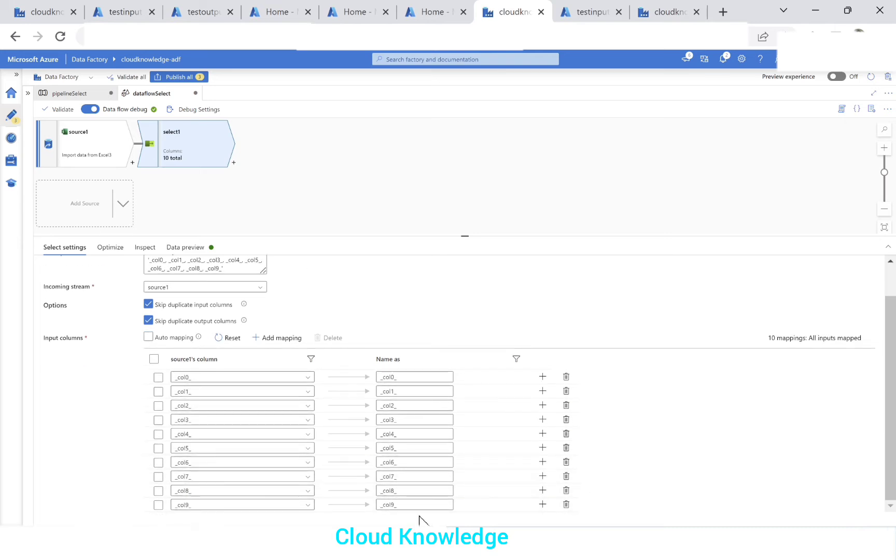
pyautogui.click(566, 504)
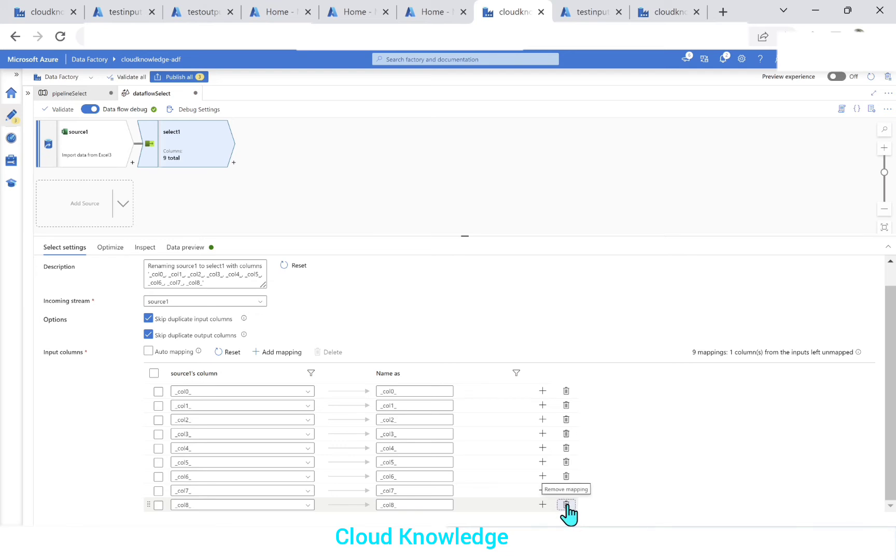
pyautogui.click(566, 504)
pyautogui.click(567, 504)
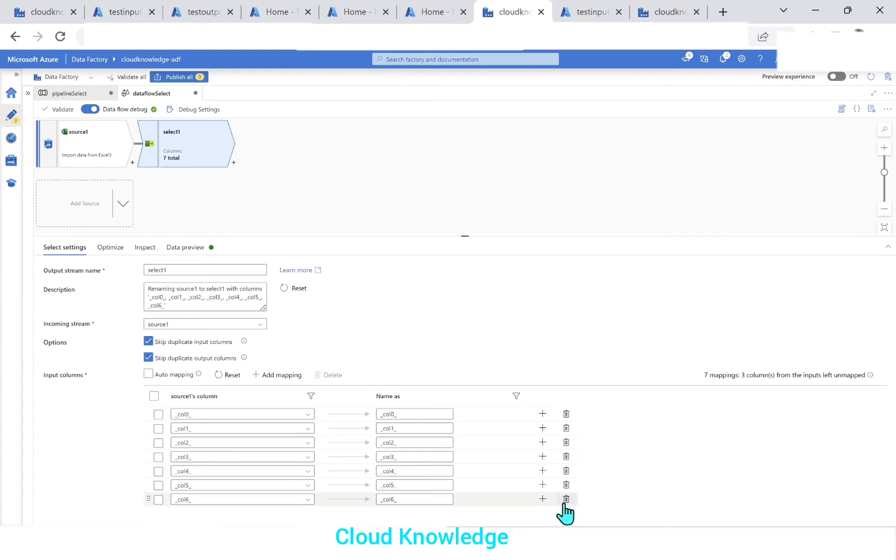
pyautogui.click(565, 501)
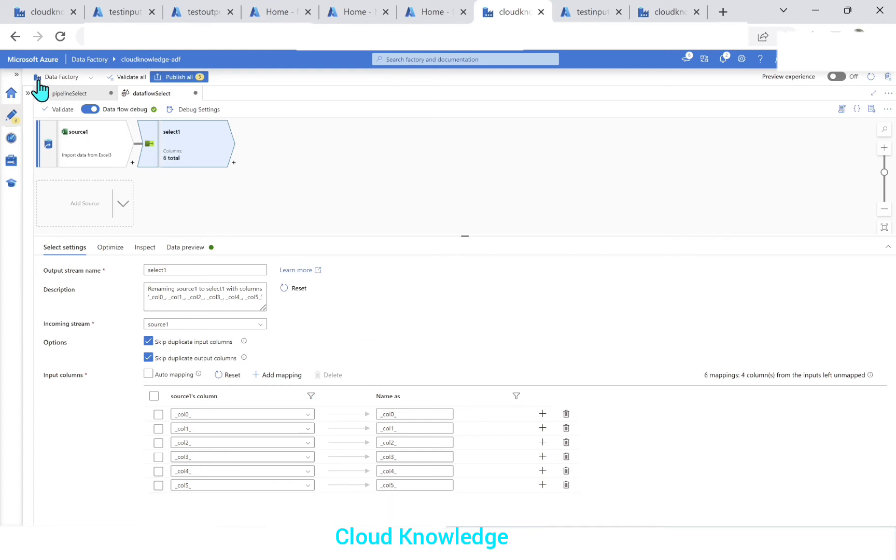
# Recheck the source1 data, and load the data preview of select1.
pyautogui.moveTo(84, 139); pyautogui.dragTo(84, 138)
pyautogui.click(95, 152)
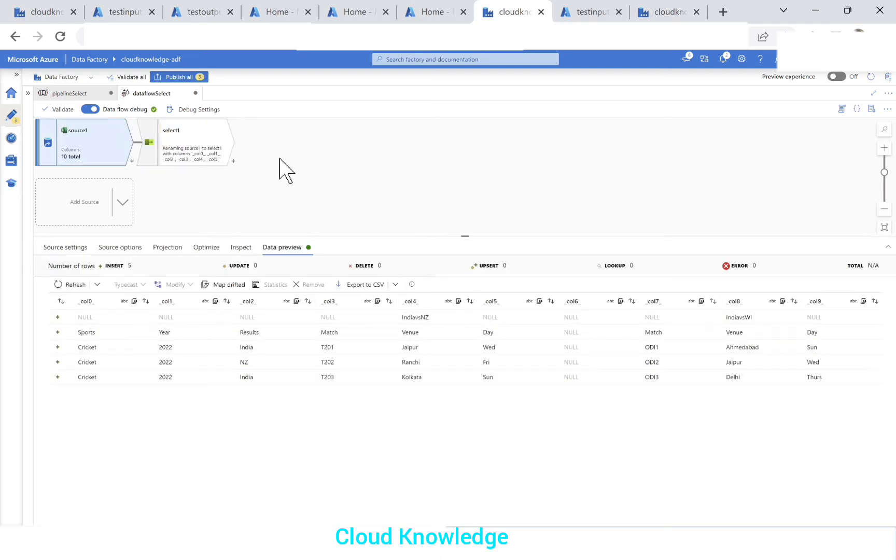
pyautogui.click(184, 148)
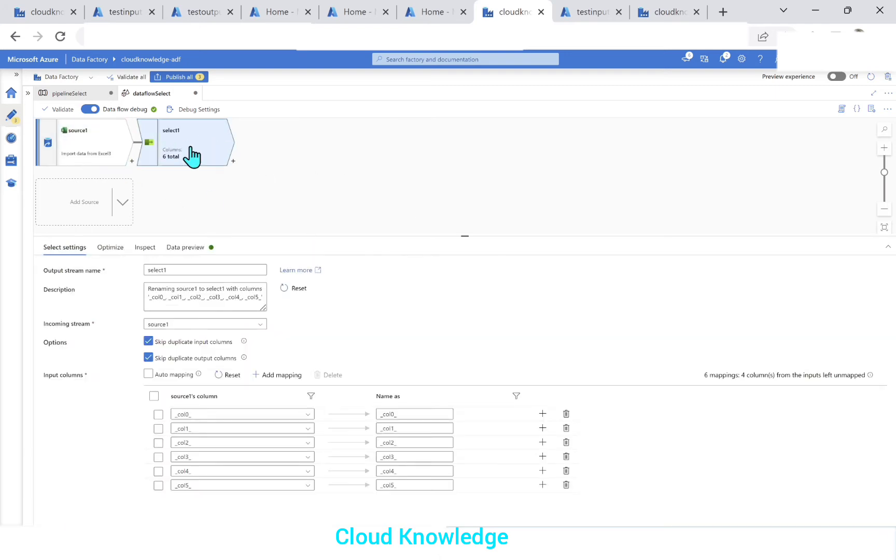
pyautogui.click(181, 248)
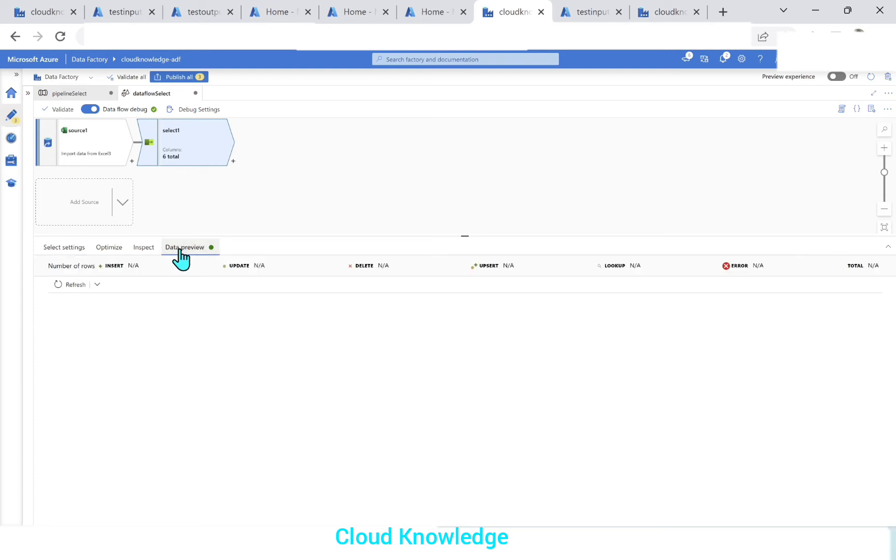
pyautogui.click(62, 284)
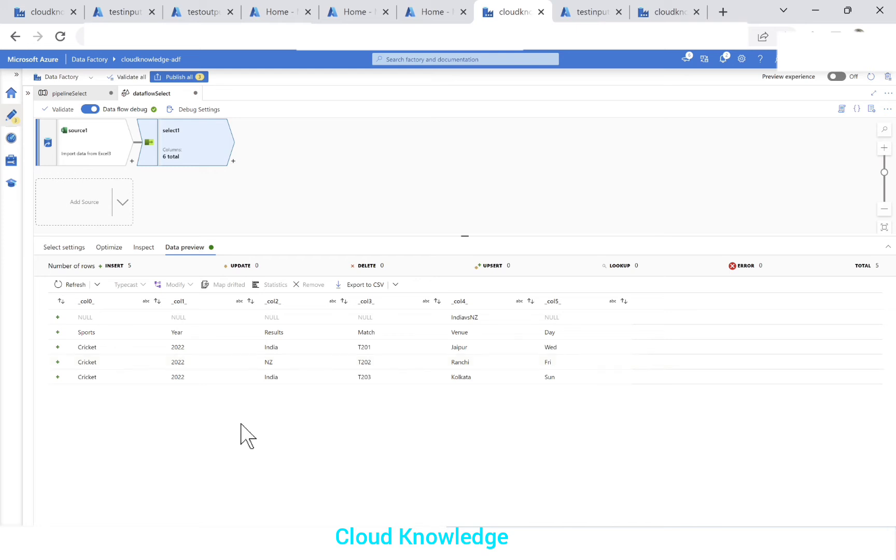
# Compare select1's preview with the expected output datasets in the ADF Scenarios.xlsx workbook, and return to Data Factory.
pyautogui.moveTo(577, 545)
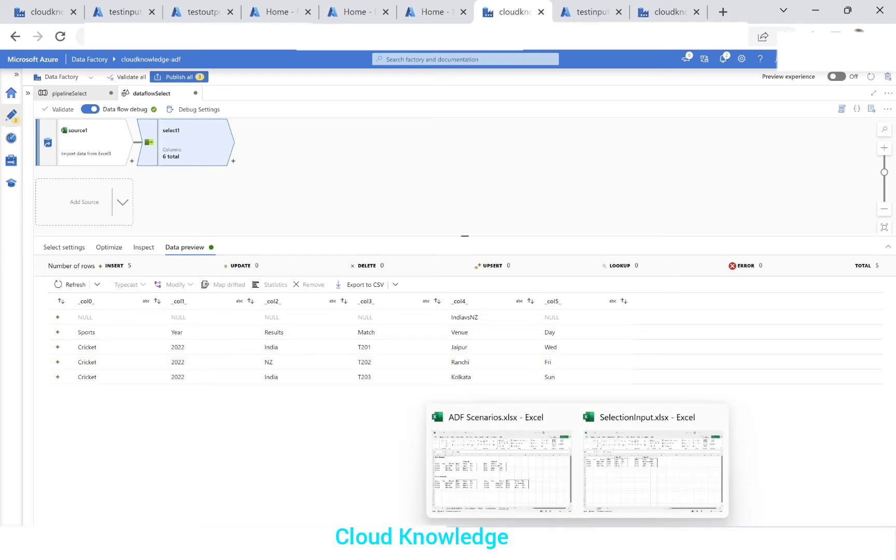
pyautogui.click(532, 484)
pyautogui.click(54, 329)
pyautogui.moveTo(60, 337); pyautogui.dragTo(276, 364)
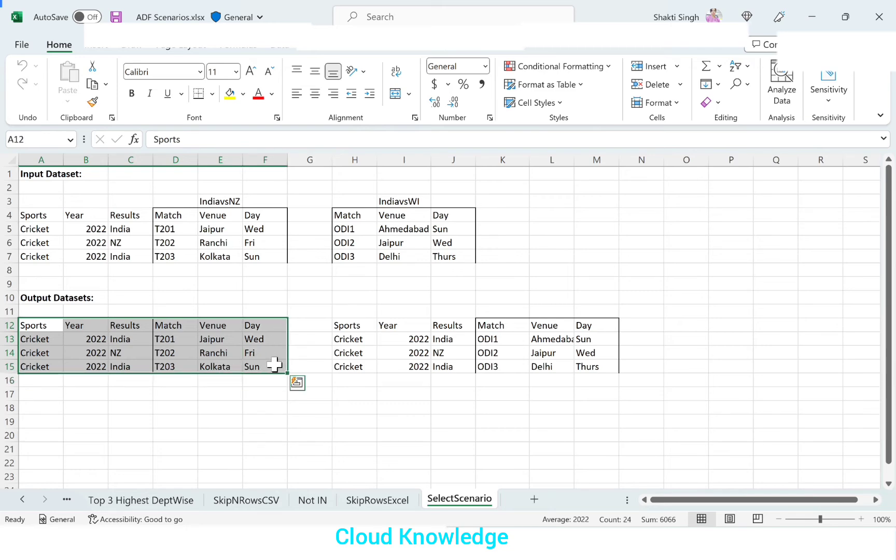
pyautogui.hotkey('alt', 'Tab')
pyautogui.hotkey('alt', 'Tab')
pyautogui.moveTo(355, 329); pyautogui.dragTo(605, 371)
pyautogui.hotkey('alt', 'Tab')
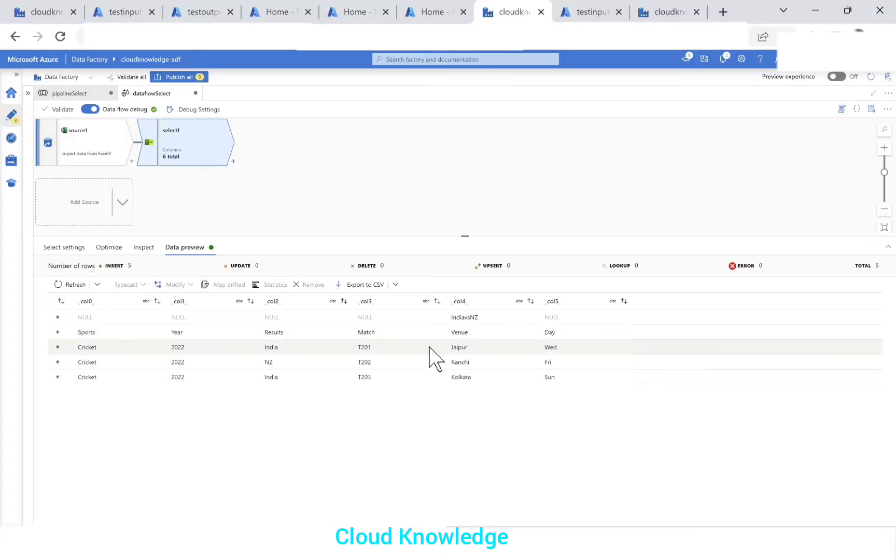
# Create a new branch from source1 and add a second Select transformation so that both streams have one.
pyautogui.click(132, 161)
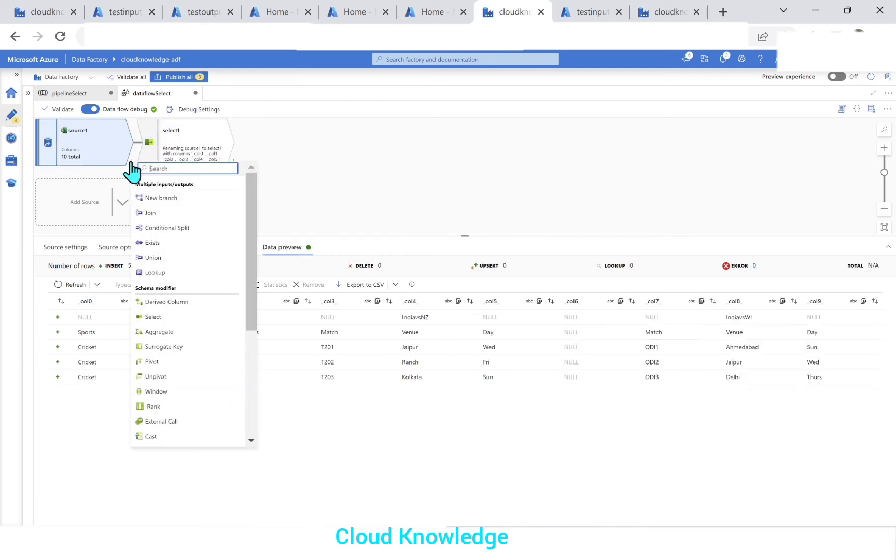
pyautogui.click(169, 199)
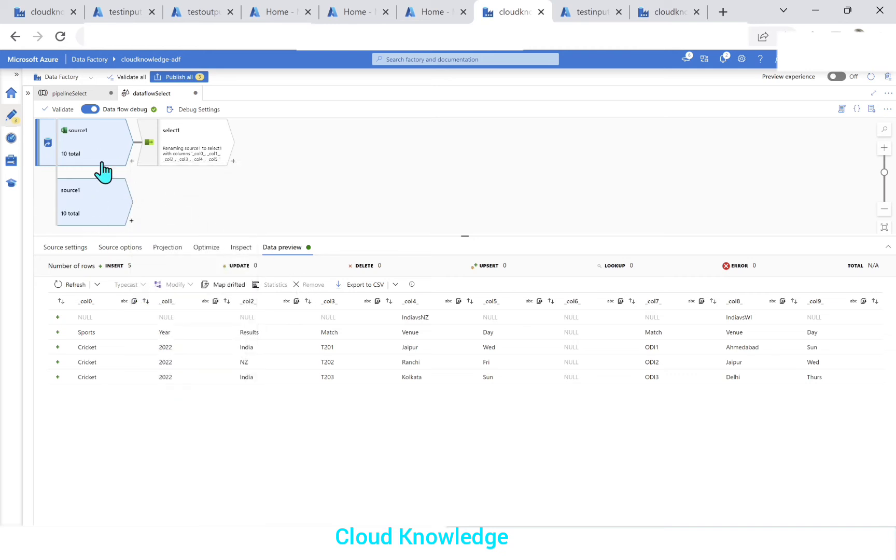
pyautogui.click(131, 221)
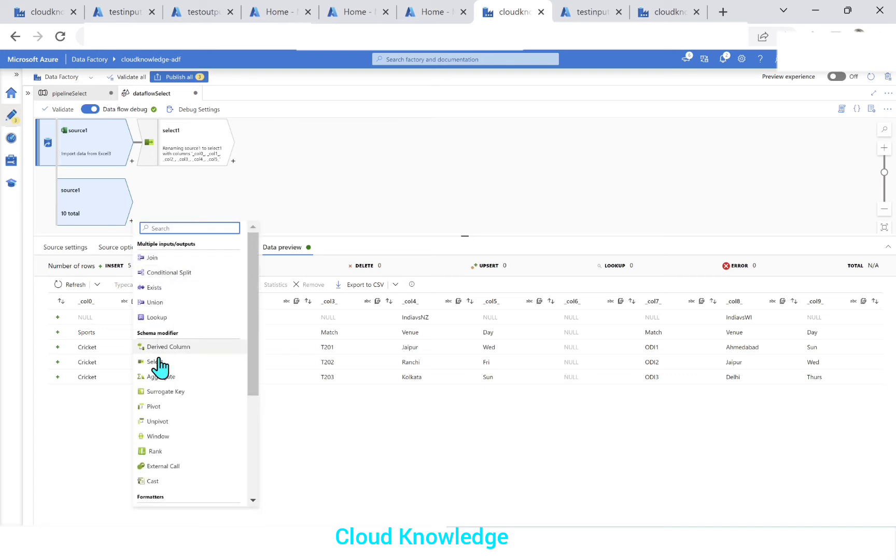
pyautogui.click(195, 364)
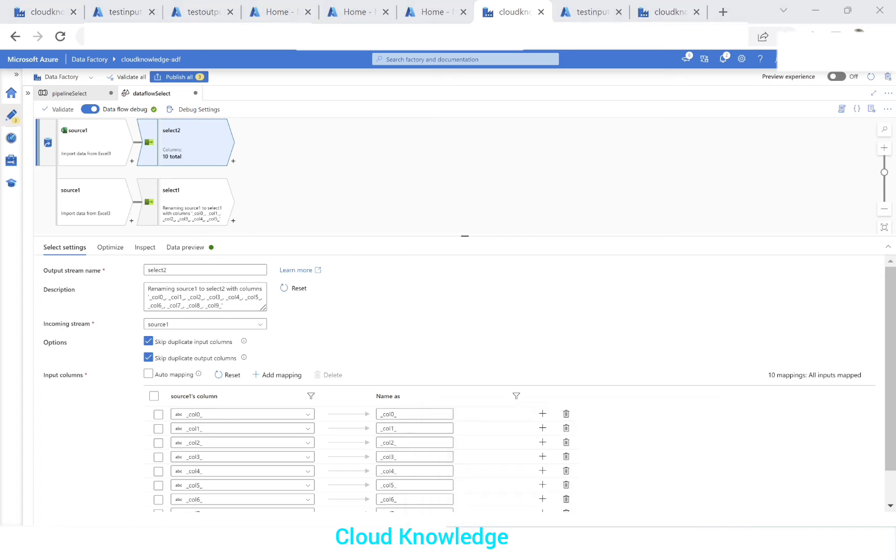
# Review the expected outputs in ADF Scenarios.xlsx, and compare the input column mappings of select1 and select2 in Data Factory.
pyautogui.moveTo(585, 508)
pyautogui.click(539, 479)
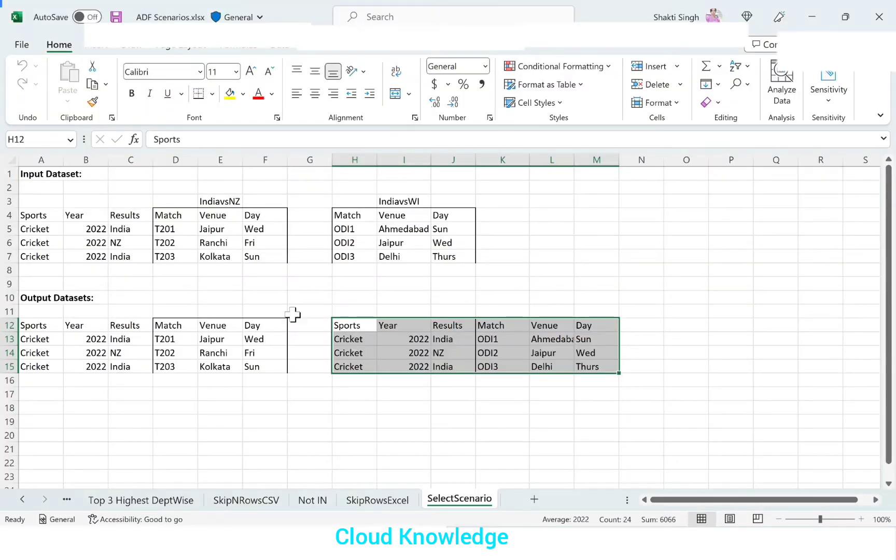
pyautogui.hotkey('alt', 'Tab')
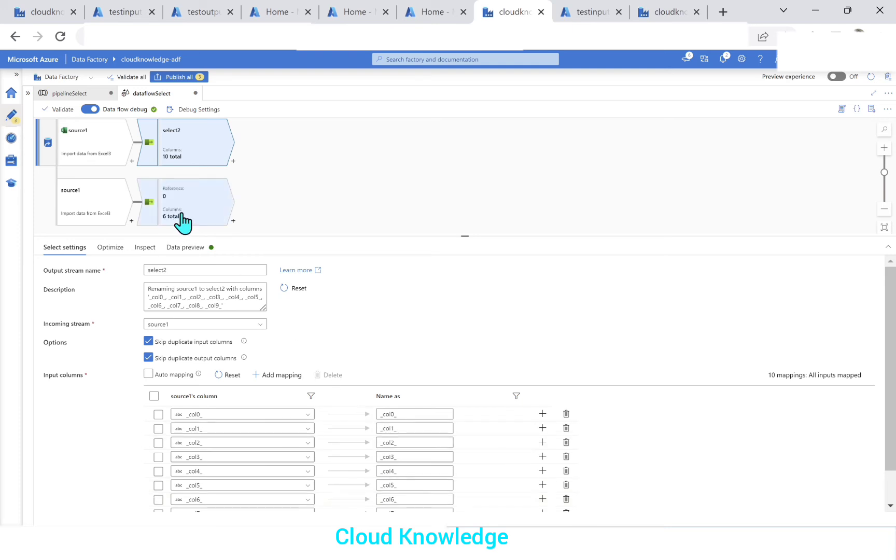
pyautogui.click(207, 220)
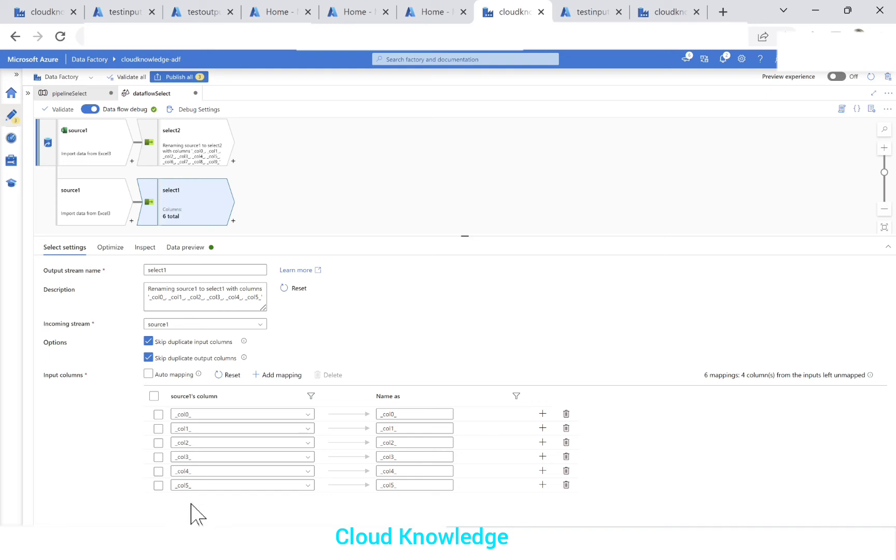
pyautogui.click(206, 142)
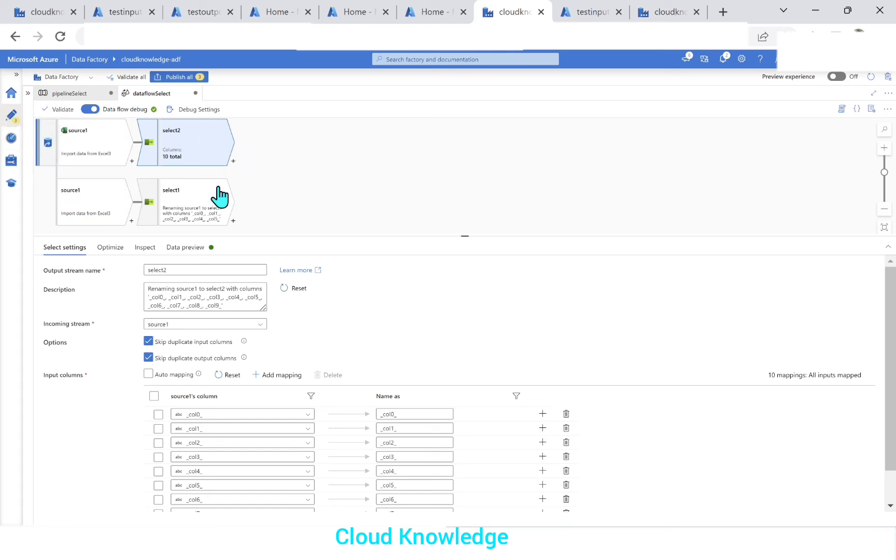
pyautogui.scroll(-1, 625, 477)
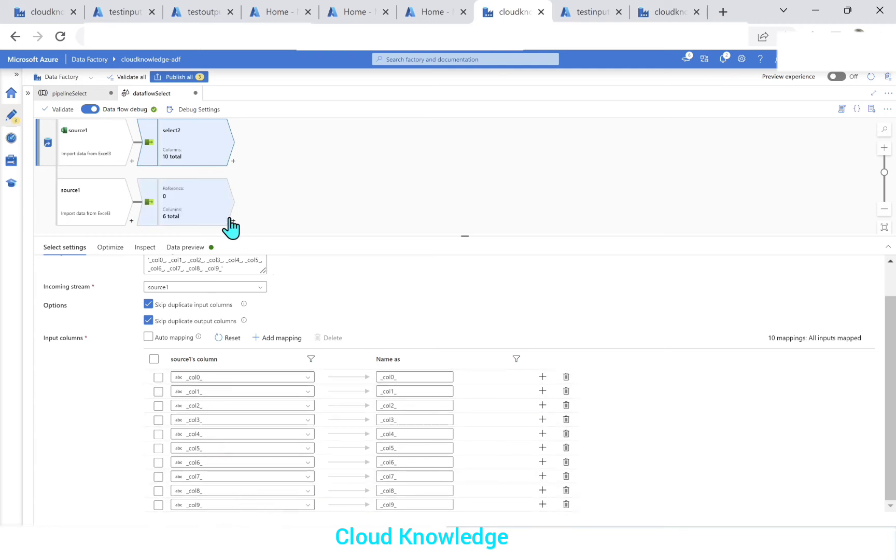
# Check source1's data preview, and remove the _col3_, _col4_, _col5_ and _col6_ mappings from select2.
pyautogui.click(95, 150)
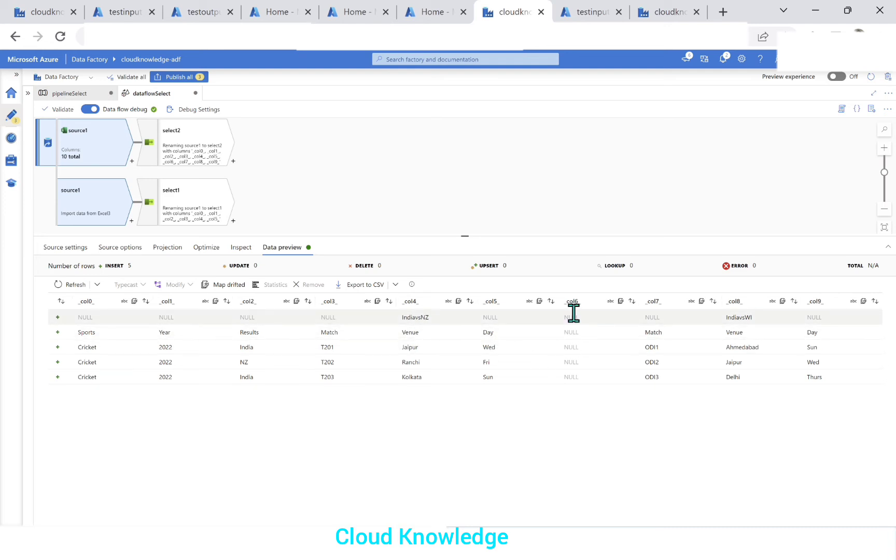
pyautogui.click(212, 155)
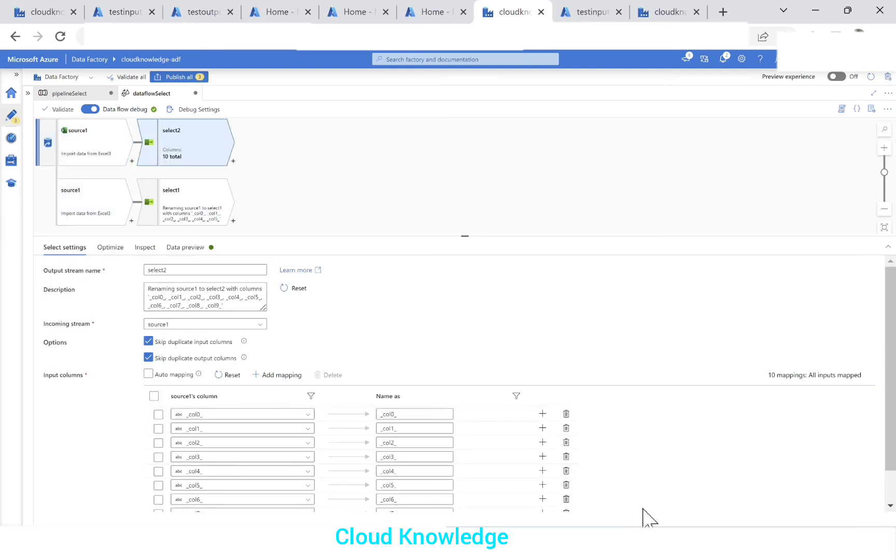
pyautogui.scroll(-1, 723, 489)
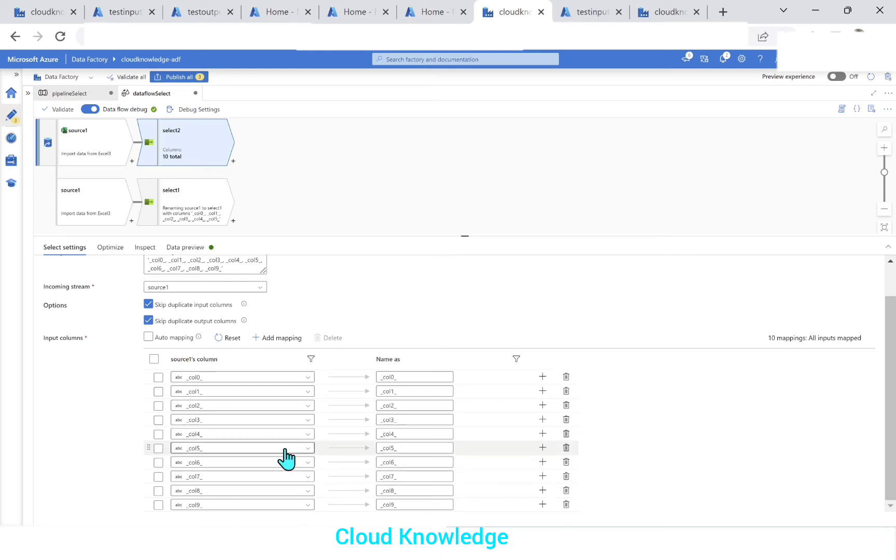
pyautogui.click(567, 420)
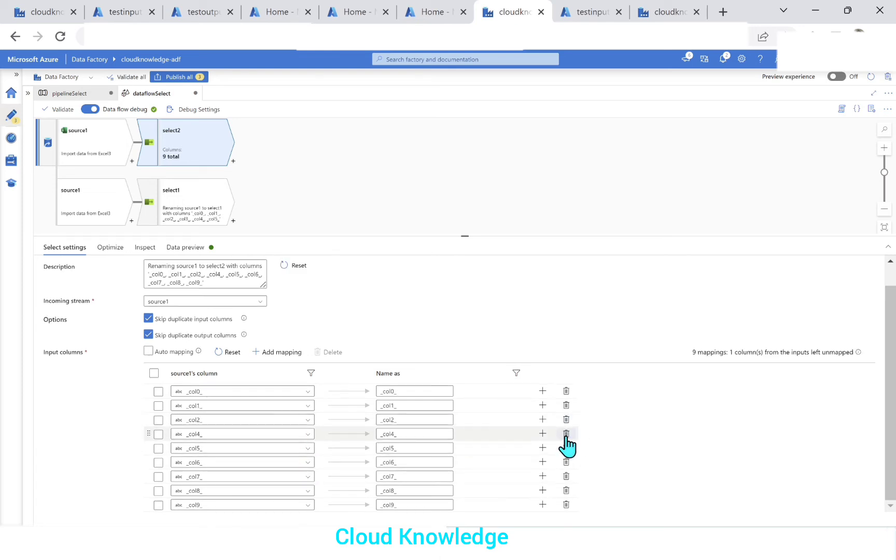
pyautogui.click(567, 435)
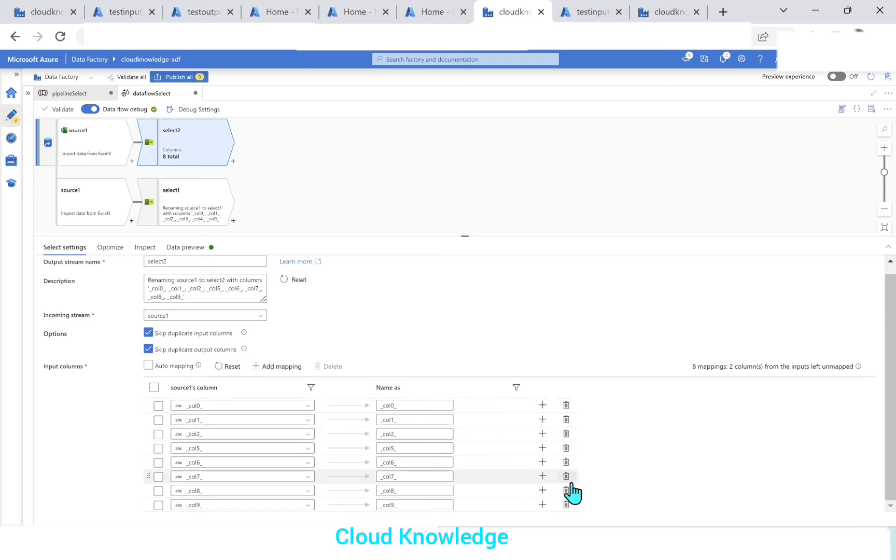
pyautogui.click(566, 448)
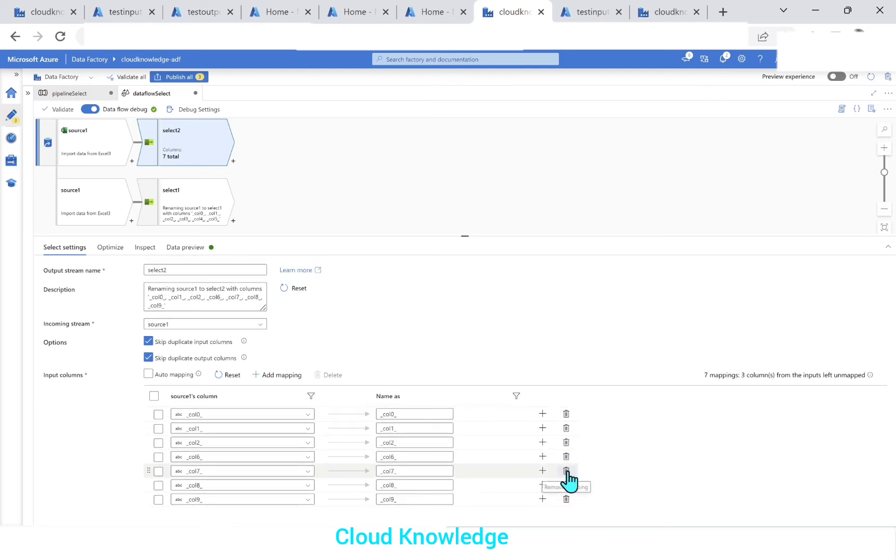
pyautogui.click(567, 457)
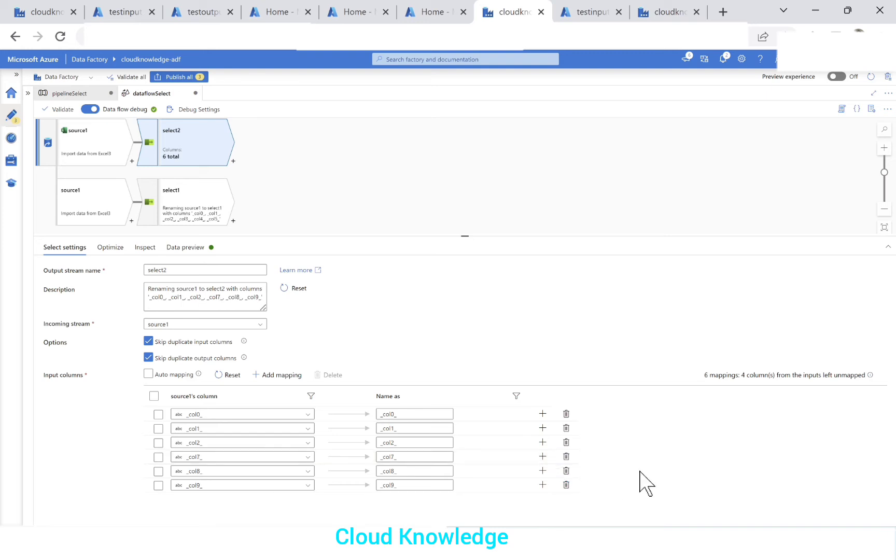
# Load select2's data preview, compare it with the expected outputs in ADF Scenarios.xlsx, and return to Data Factory.
pyautogui.click(185, 248)
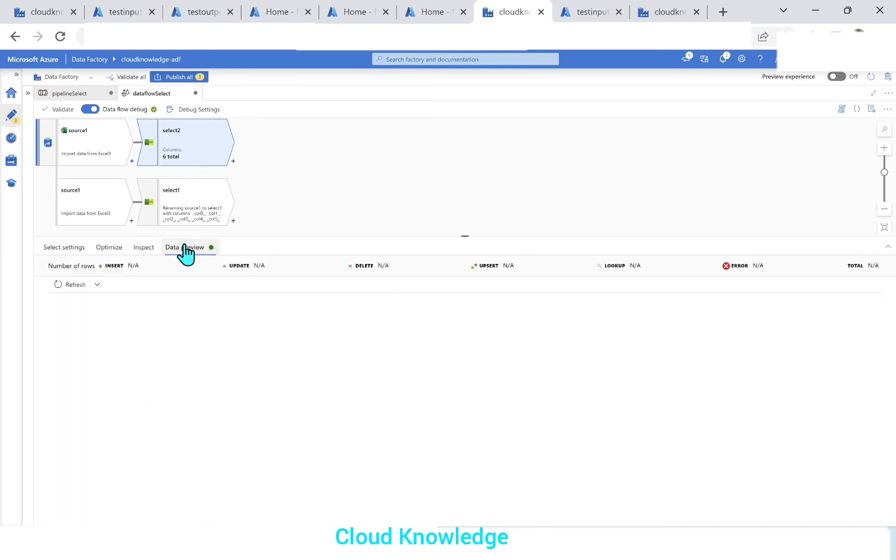
pyautogui.click(73, 284)
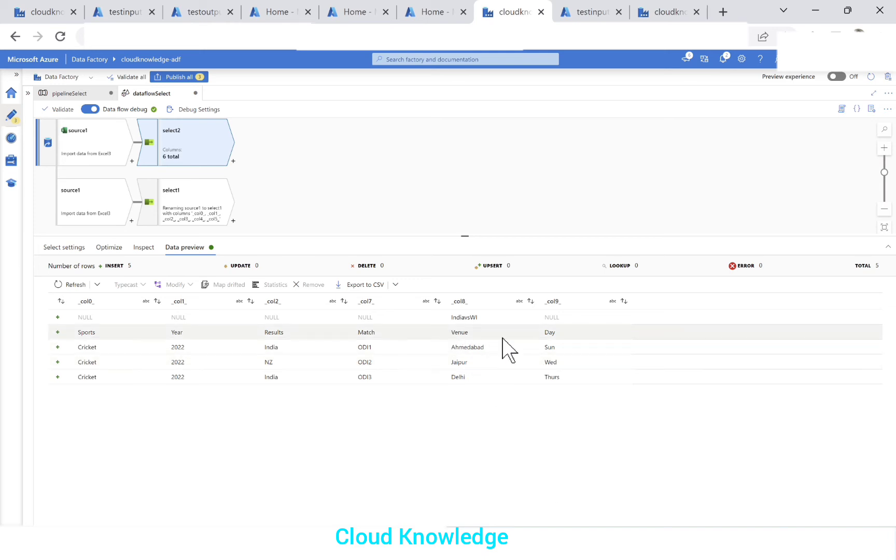
pyautogui.click(578, 543)
pyautogui.click(534, 488)
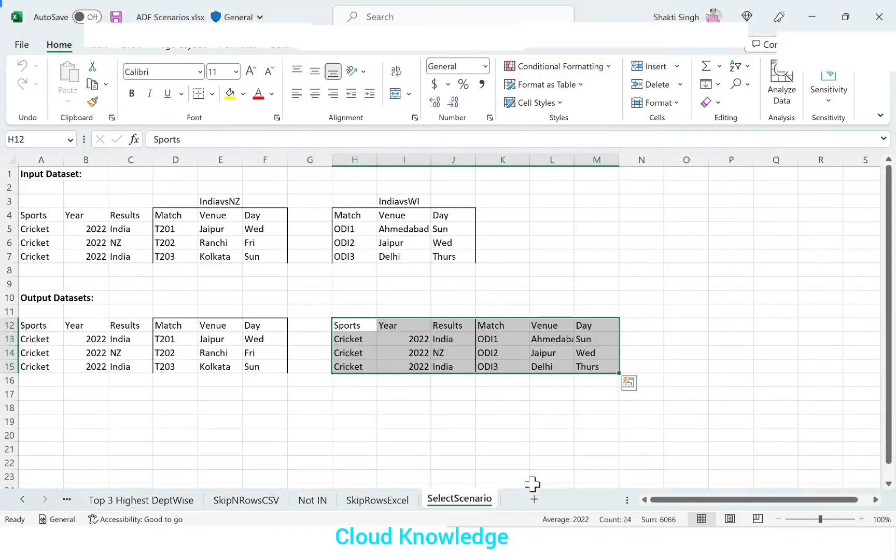
pyautogui.moveTo(150, 354); pyautogui.dragTo(154, 355)
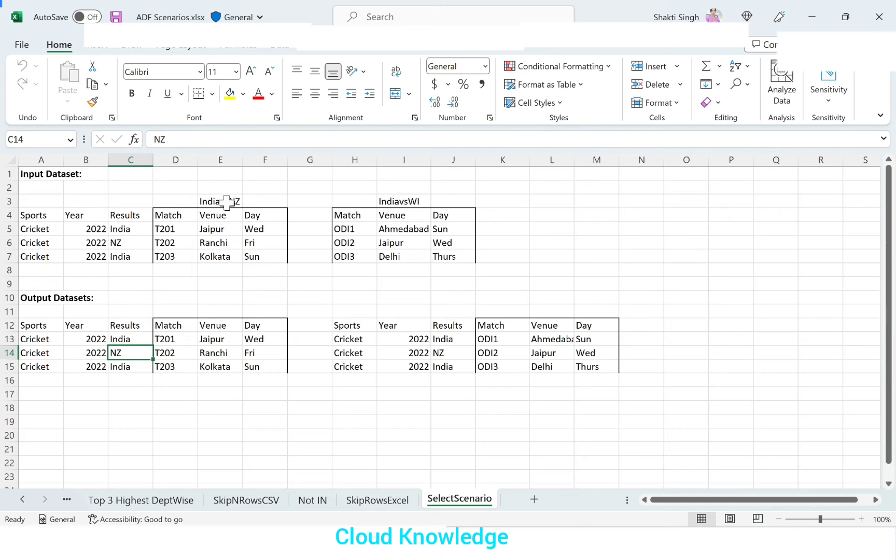
pyautogui.click(623, 483)
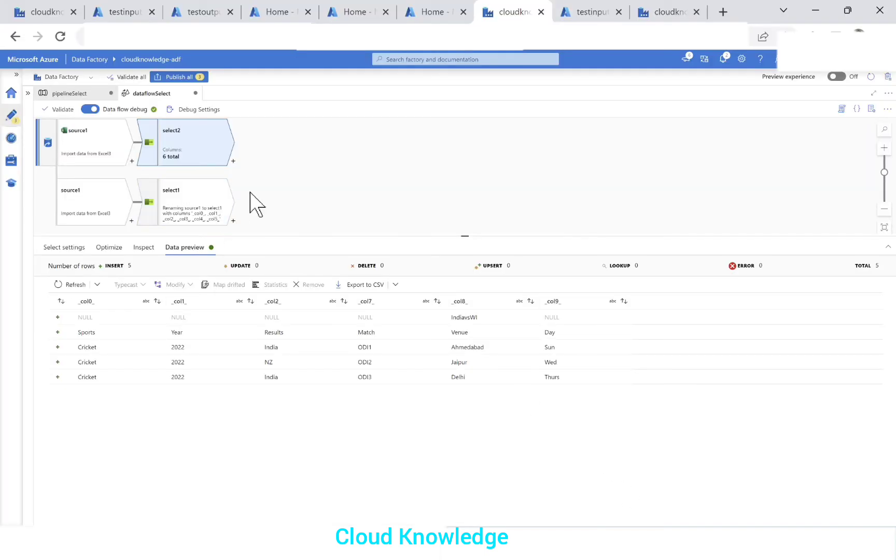
# Add a sink after select2 and start a new DelimitedText dataset for it on Azure Data Lake Storage Gen2.
pyautogui.click(233, 162)
pyautogui.scroll(-5, 310, 274)
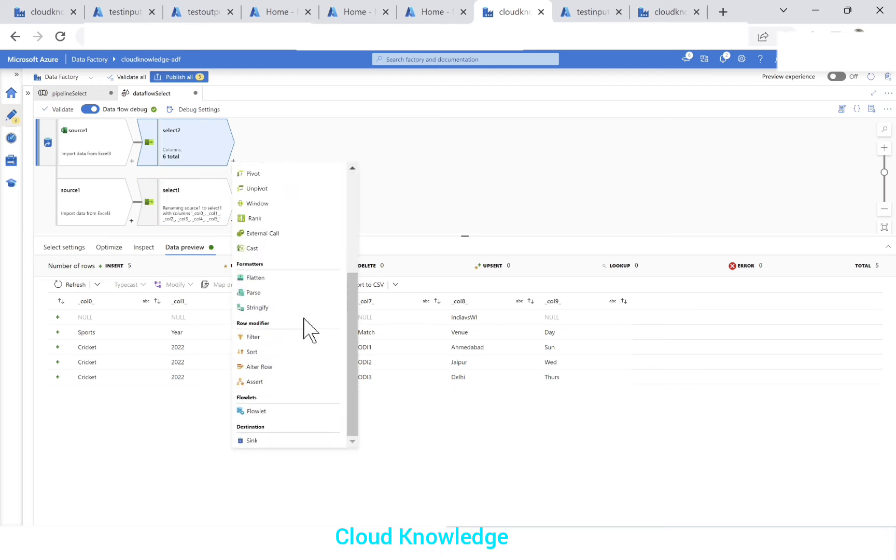
pyautogui.click(252, 441)
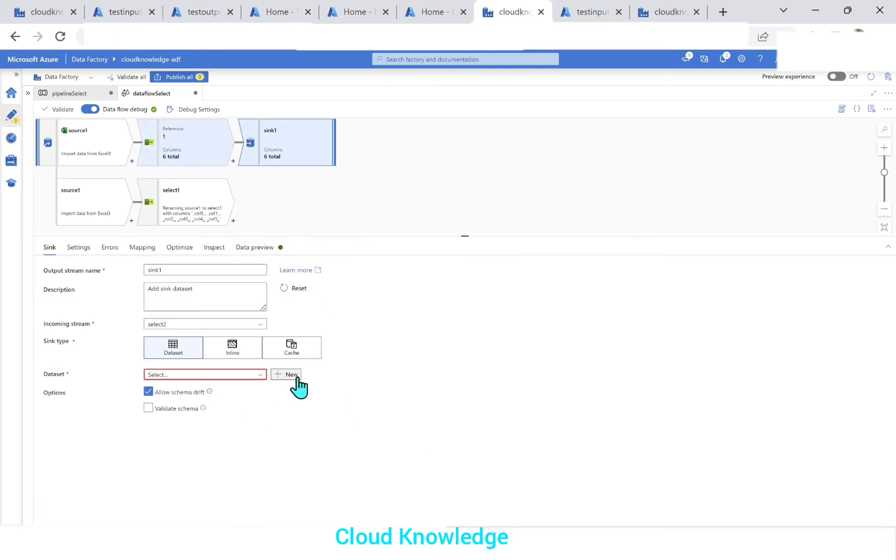
pyautogui.click(289, 374)
pyautogui.click(742, 312)
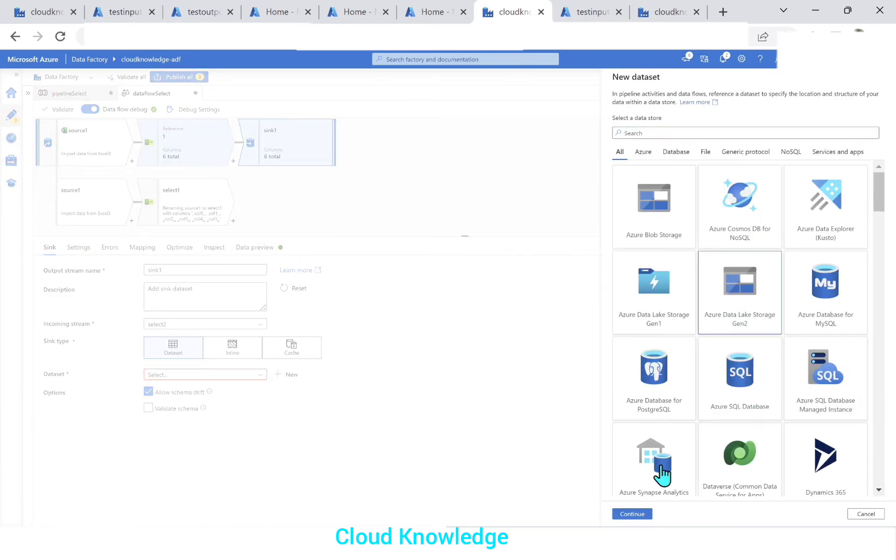
pyautogui.click(632, 513)
pyautogui.click(738, 192)
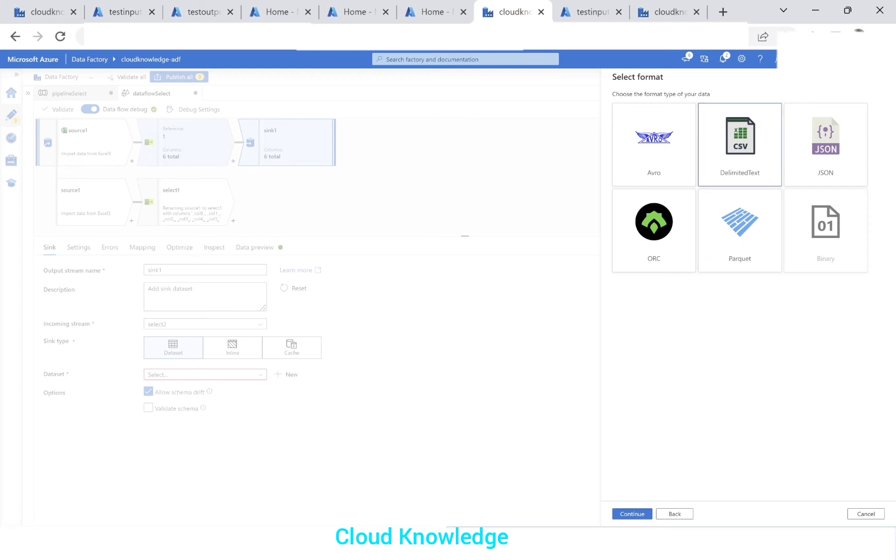
pyautogui.moveTo(662, 526)
pyautogui.doubleClick(746, 170)
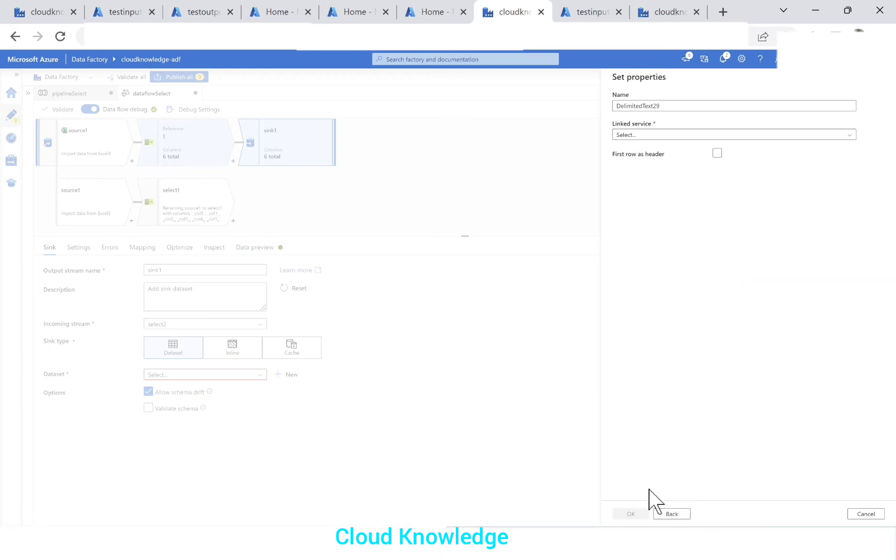
# Create sink1's dataset with the AzureDataLakeStorageGen2 linked service and the testoutput folder as its file path.
pyautogui.click(702, 135)
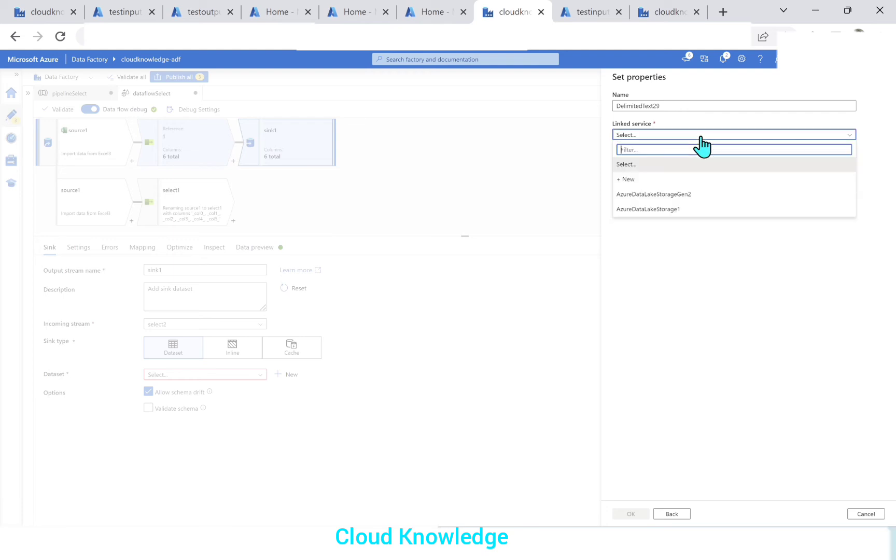
pyautogui.click(683, 195)
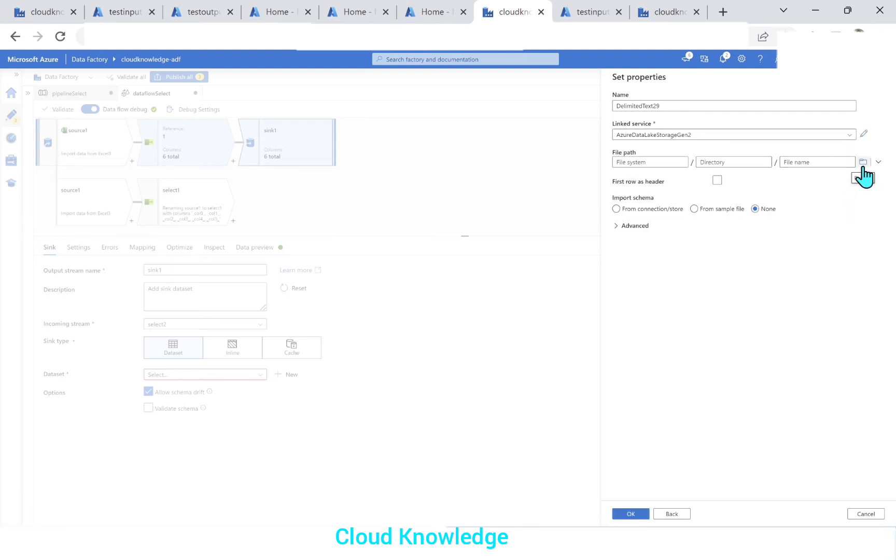
pyautogui.click(860, 175)
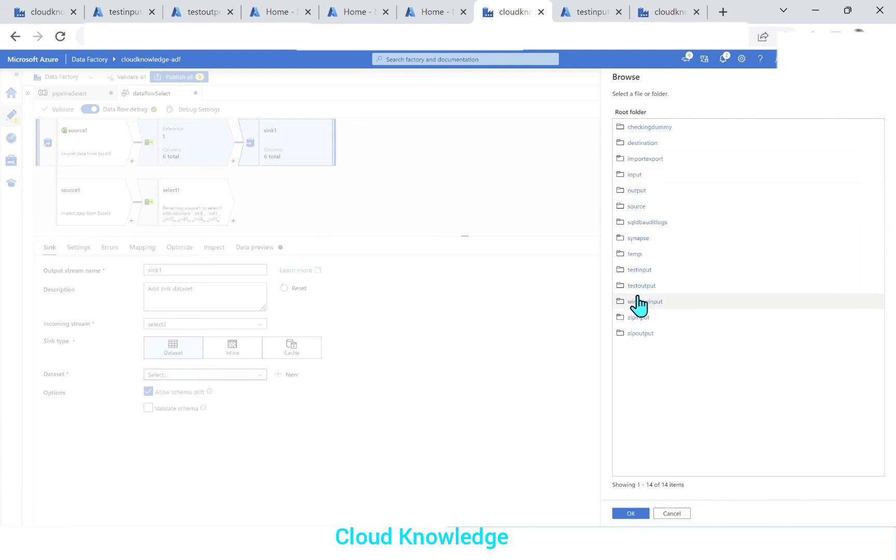
pyautogui.click(641, 286)
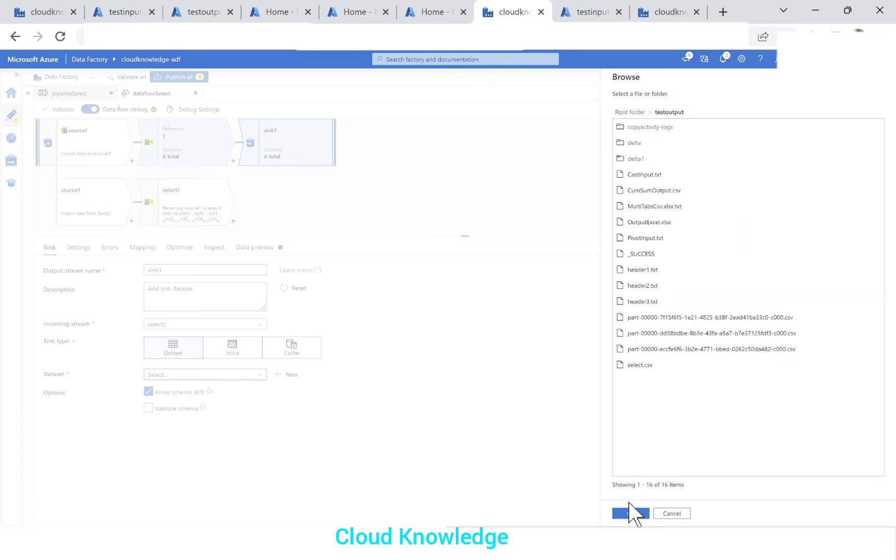
pyautogui.click(630, 513)
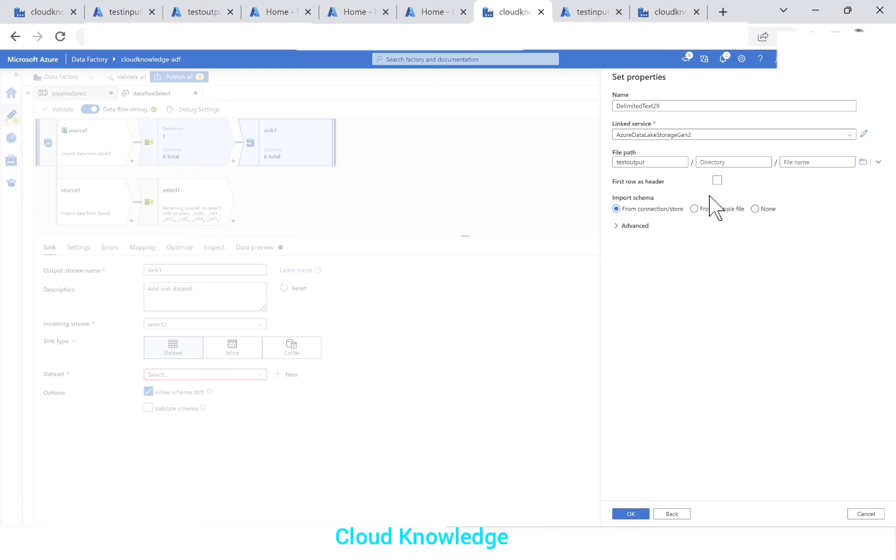
pyautogui.click(717, 181)
pyautogui.click(717, 180)
pyautogui.click(631, 514)
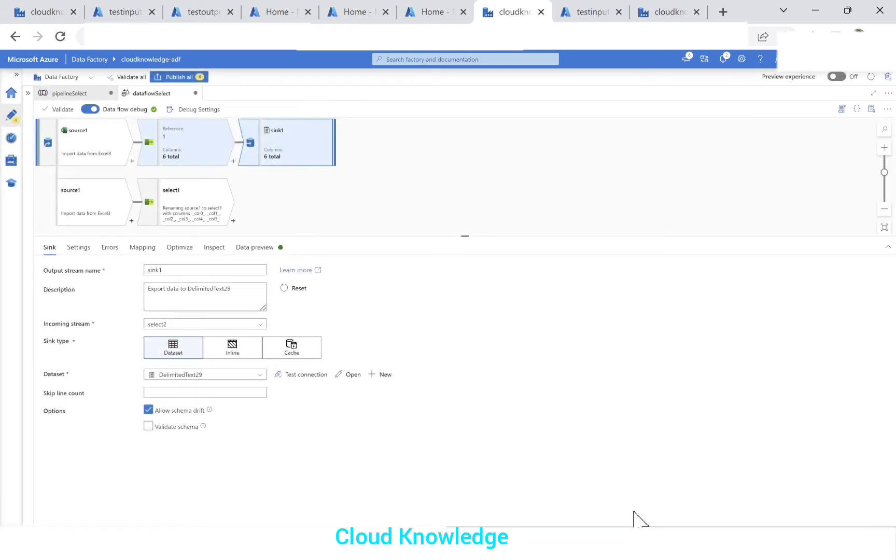
# Add a sink after select1 and start a new Azure Data Lake Storage Gen2 dataset in DelimitedText format.
pyautogui.click(233, 221)
pyautogui.scroll(-10, 355, 427)
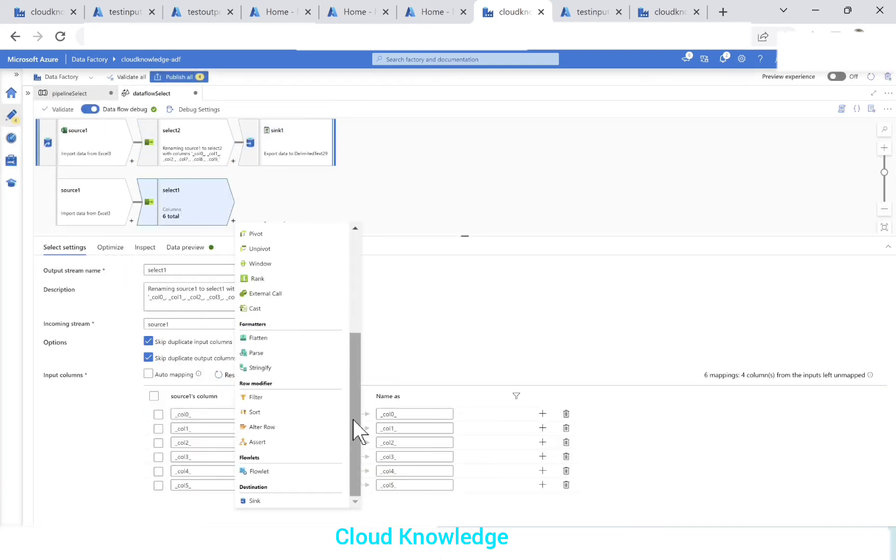
pyautogui.click(281, 500)
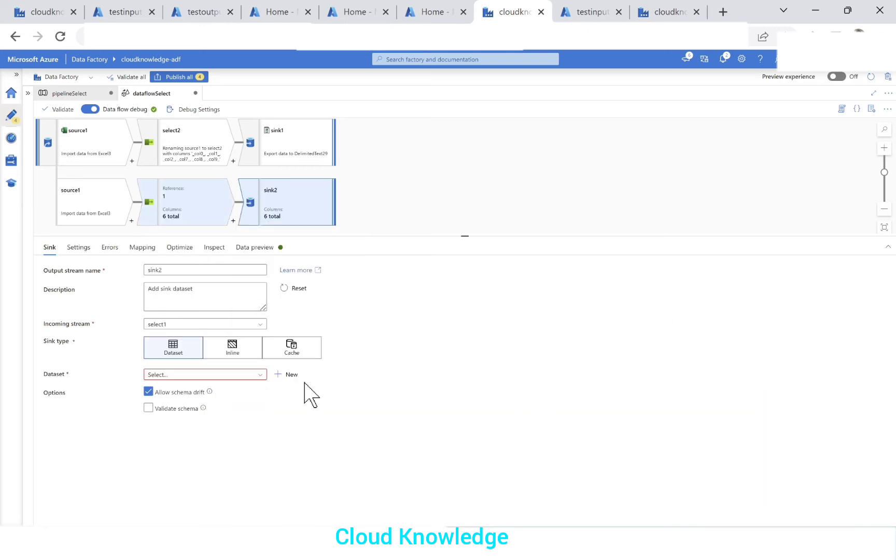
pyautogui.click(289, 375)
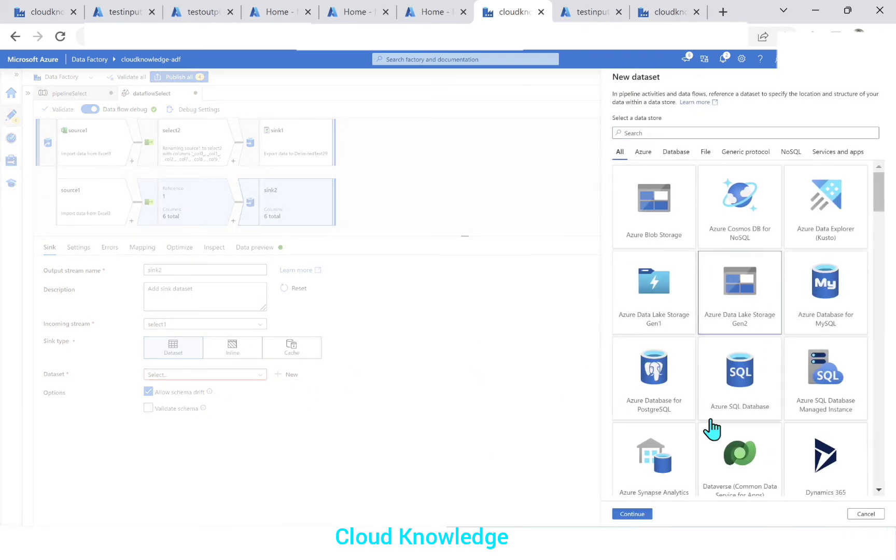
pyautogui.click(629, 517)
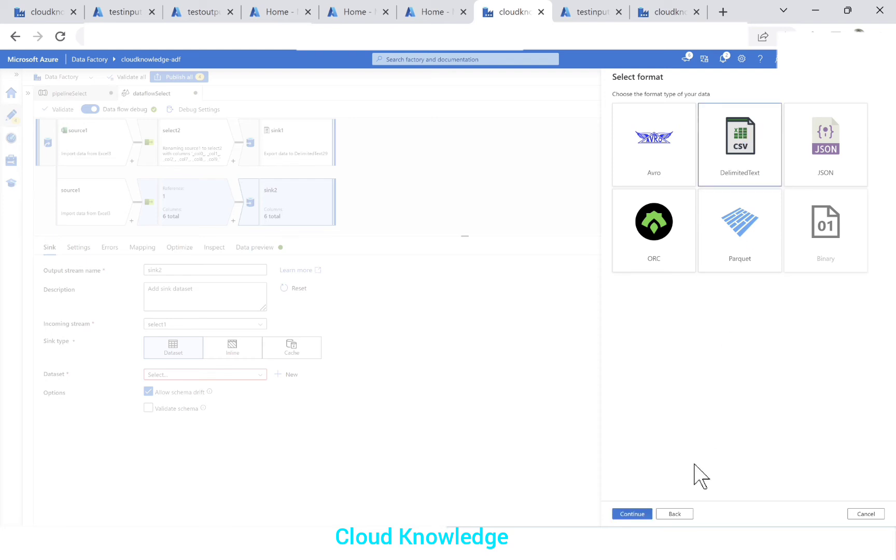
pyautogui.click(632, 514)
# Create sink2's dataset with the AzureDataLakeStorageGen2 linked service, the testoutput folder and the first row as header.
pyautogui.click(669, 135)
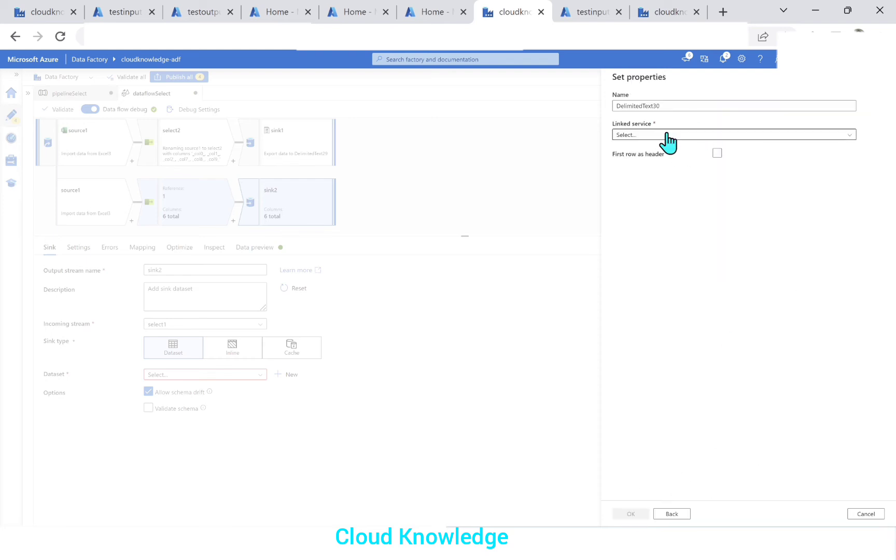
pyautogui.click(680, 195)
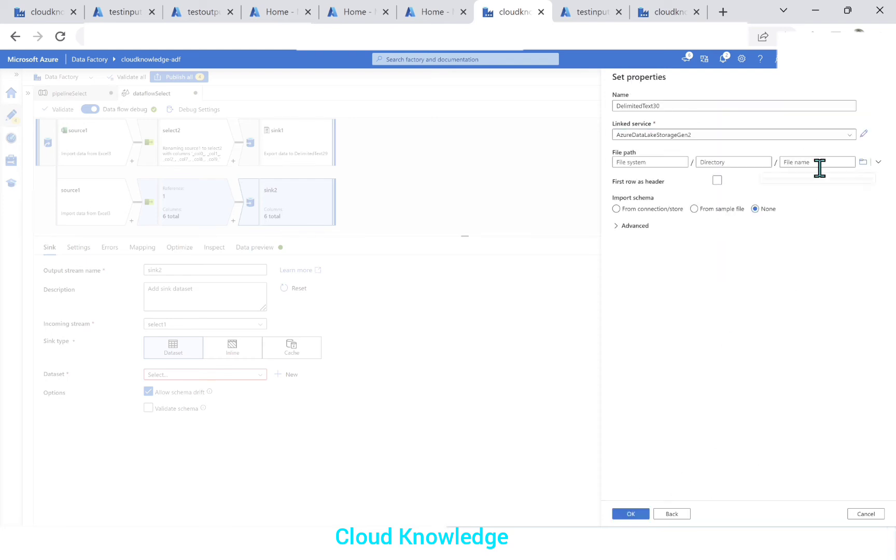
pyautogui.click(863, 162)
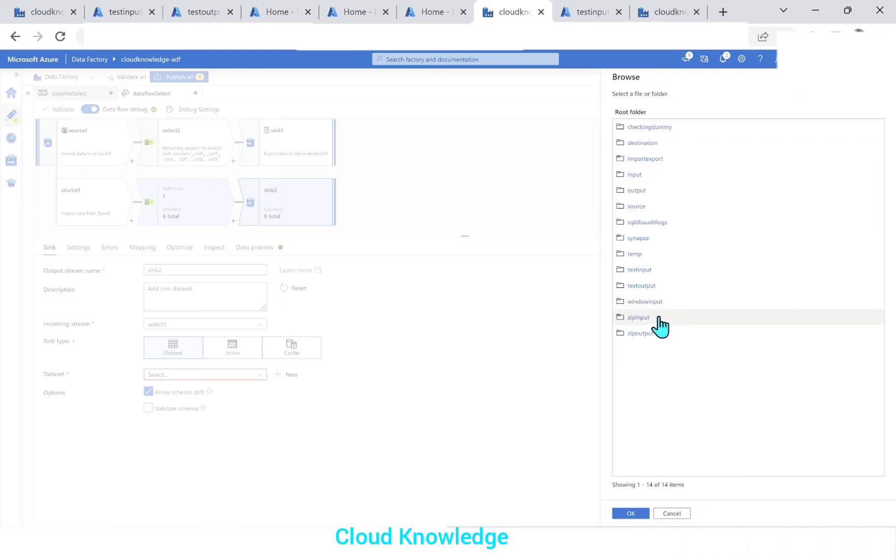
pyautogui.click(642, 286)
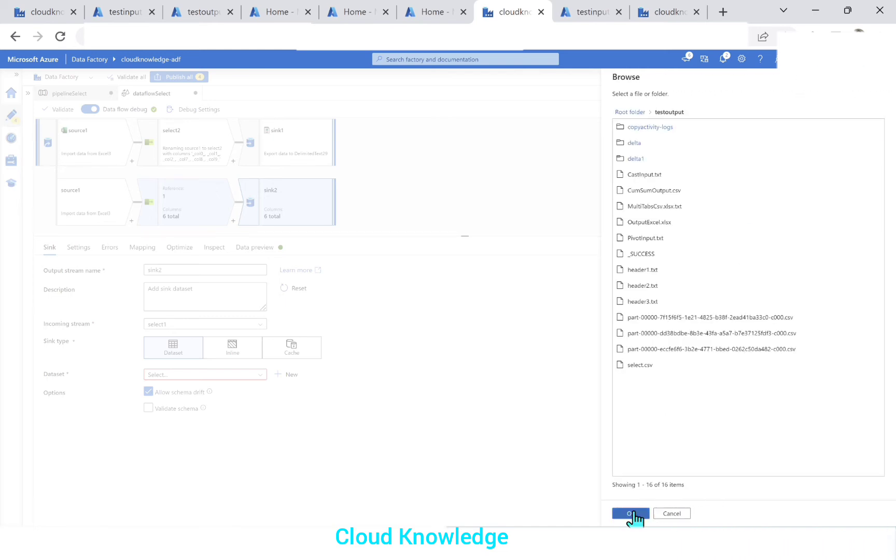
pyautogui.click(632, 512)
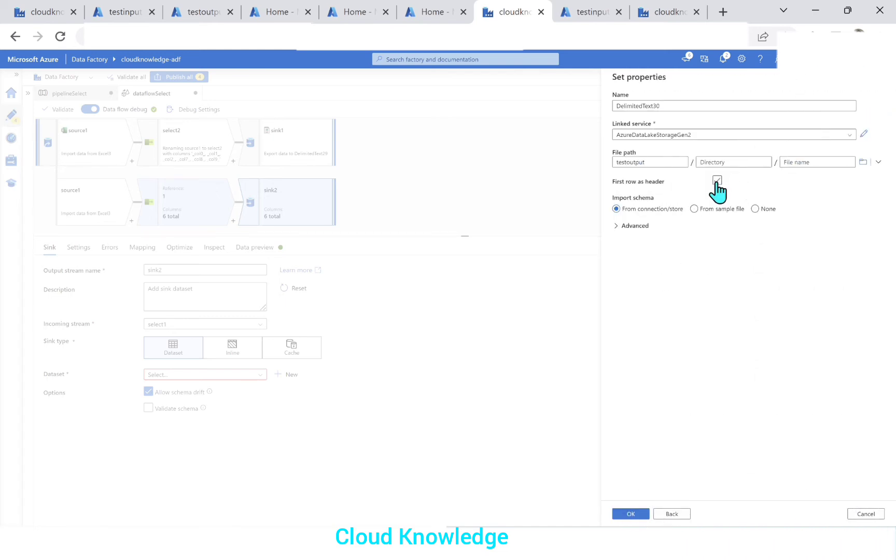
pyautogui.click(717, 179)
pyautogui.click(641, 515)
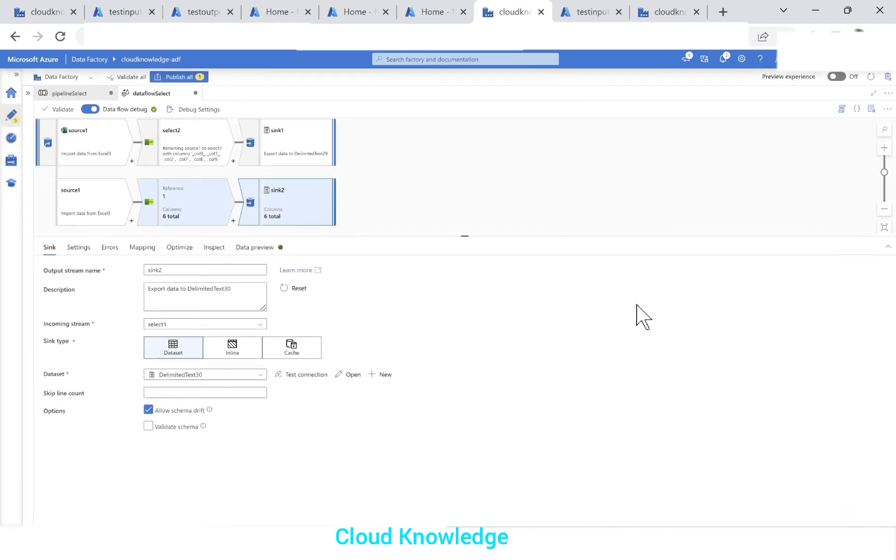
# Load sink1's data preview to check its output columns, and look at sink2's configuration.
pyautogui.click(308, 150)
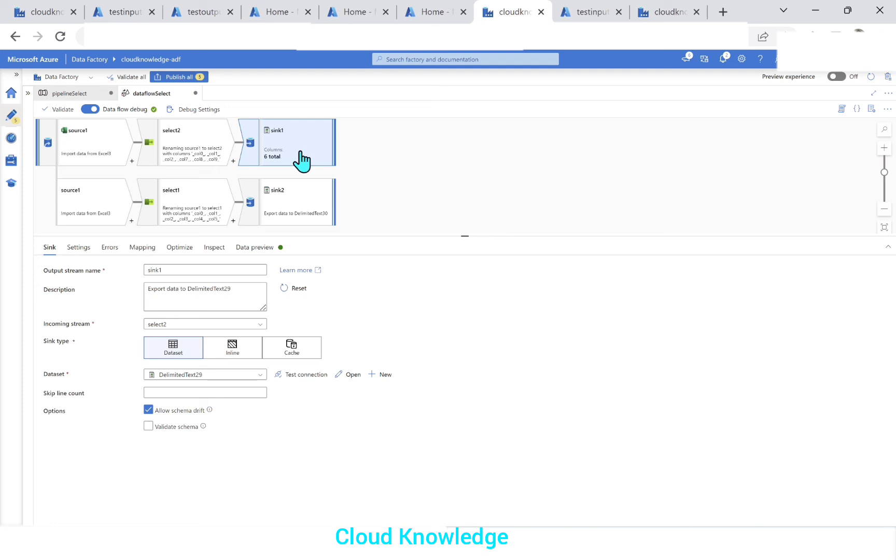
pyautogui.click(264, 249)
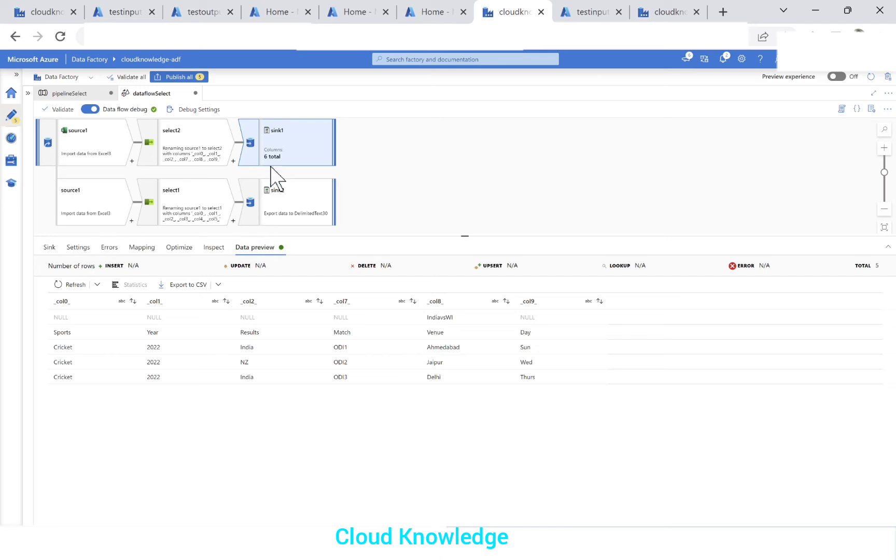
pyautogui.click(303, 223)
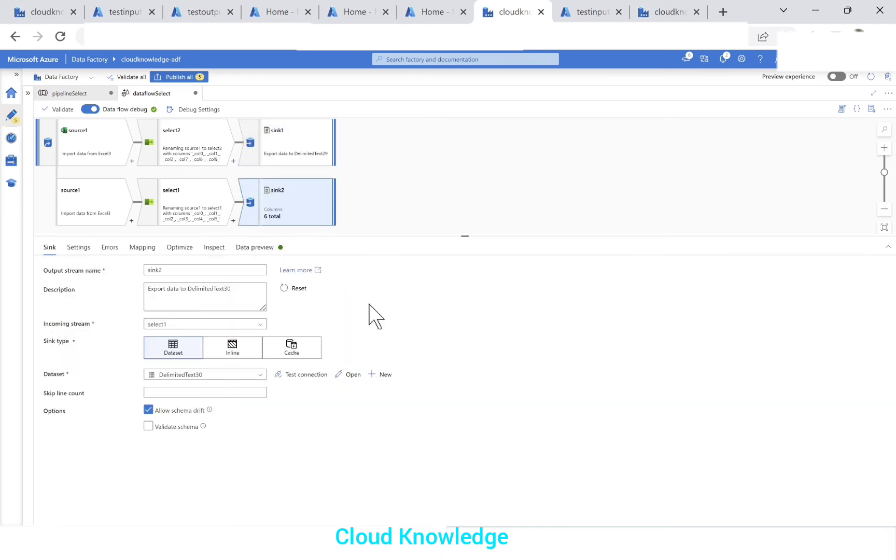
# Set sink1 to output to a single file named SelectOutput2.csv, using a single partition.
pyautogui.click(293, 158)
pyautogui.click(79, 248)
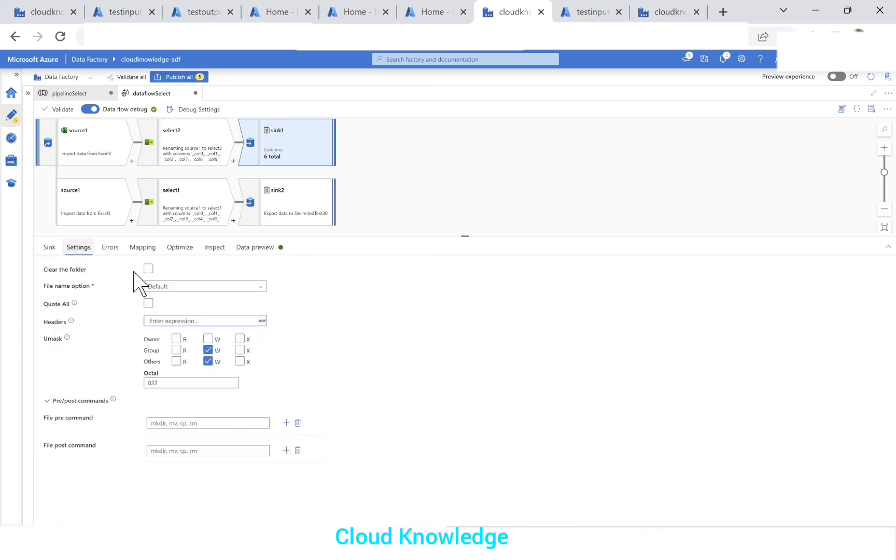
pyautogui.click(205, 288)
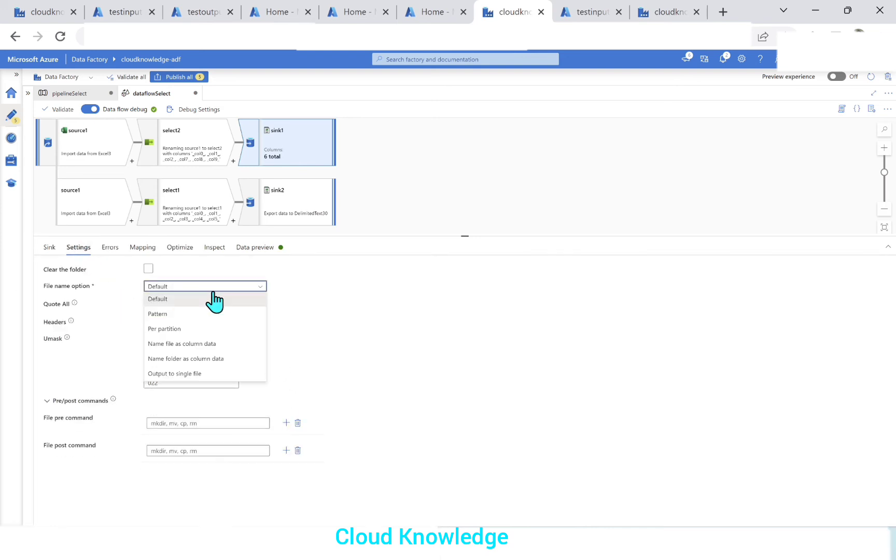
pyautogui.click(193, 379)
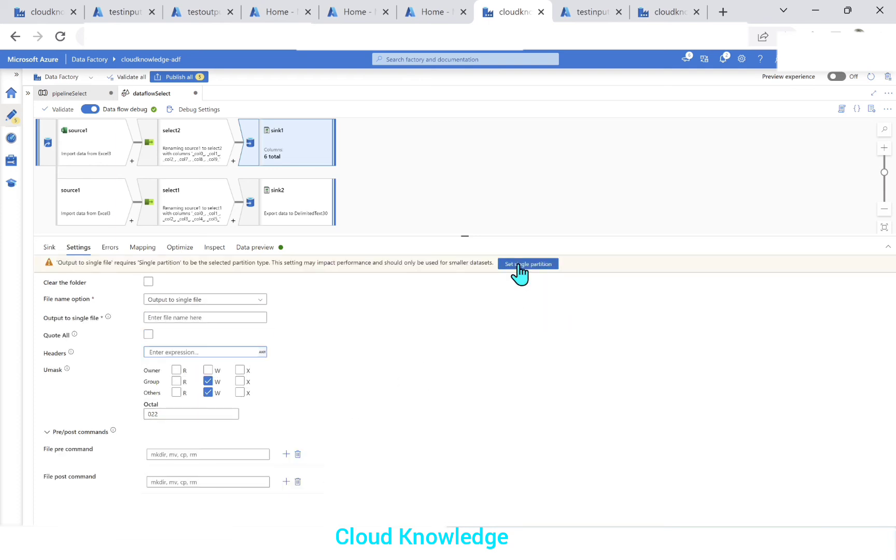
pyautogui.click(519, 265)
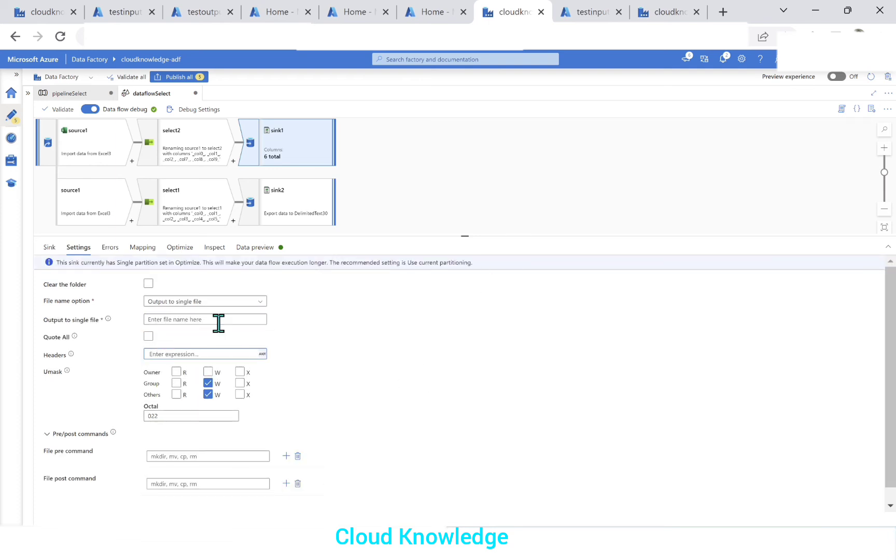
pyautogui.click(216, 319)
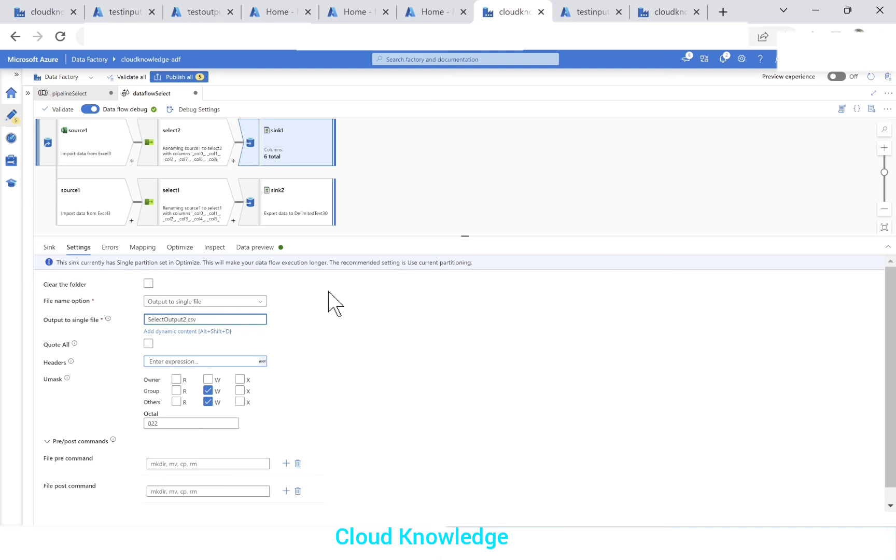
# Set sink2 to output to a single named file using a single partition, and validate the data flow.
pyautogui.click(296, 209)
pyautogui.click(79, 248)
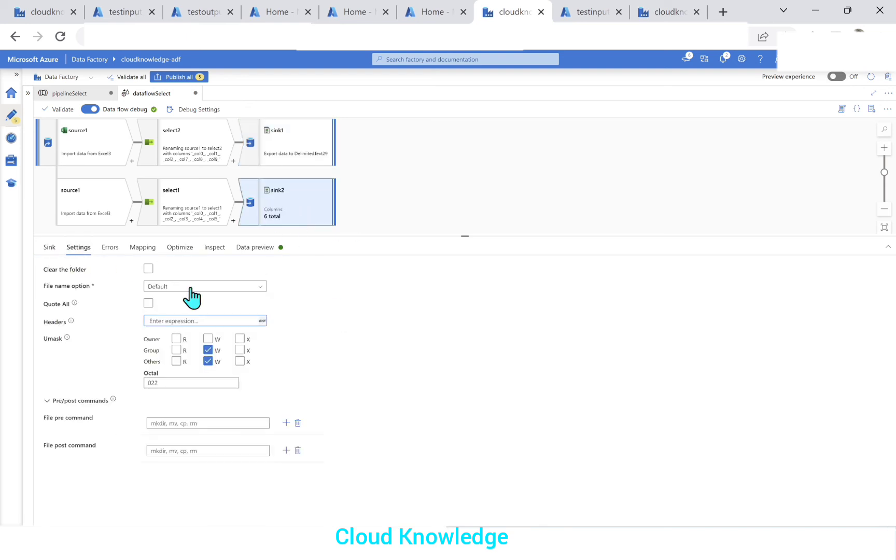
pyautogui.click(187, 287)
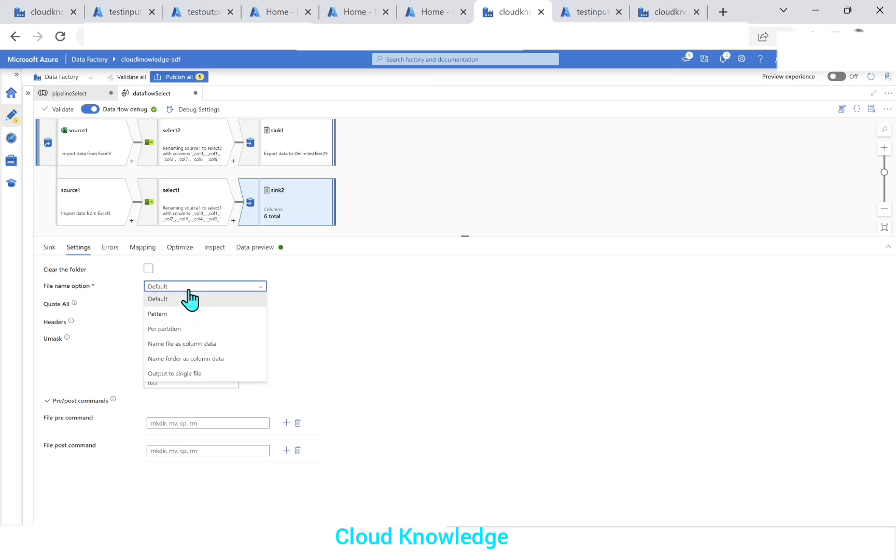
pyautogui.click(165, 373)
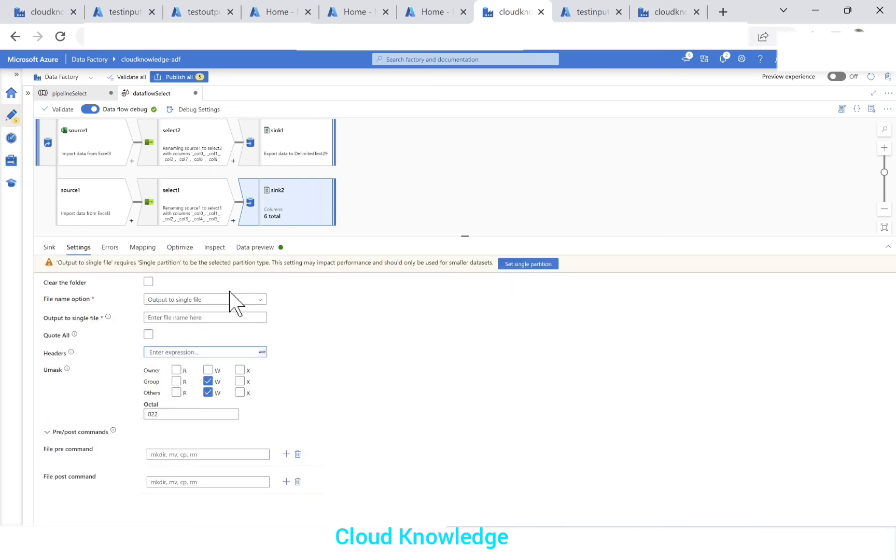
pyautogui.click(528, 264)
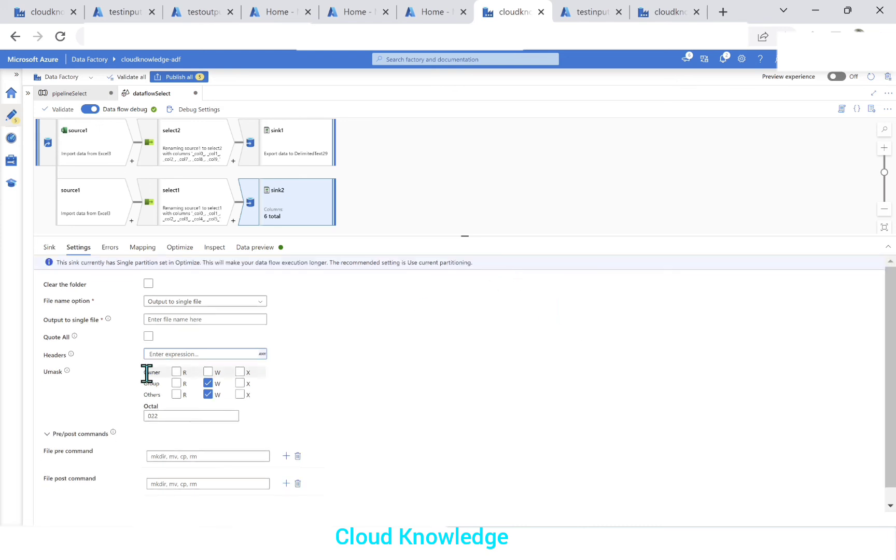
pyautogui.click(169, 352)
pyautogui.click(148, 319)
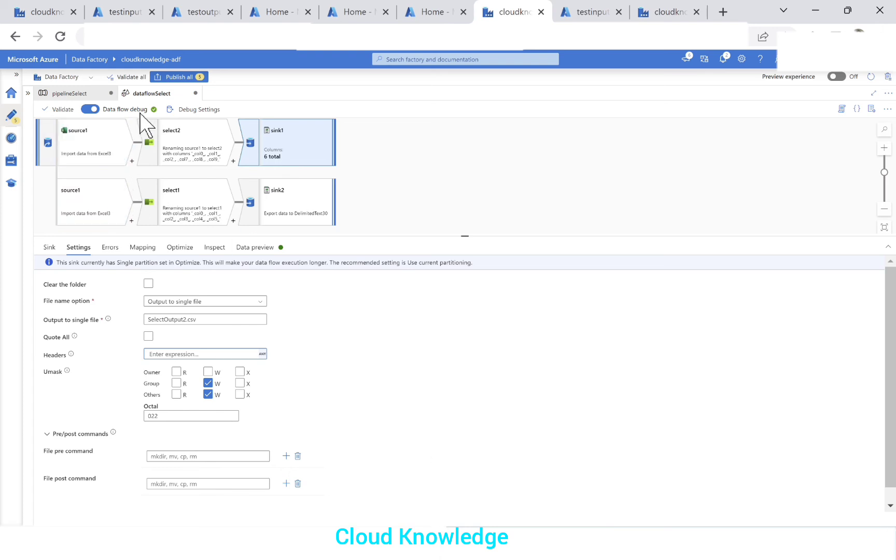
pyautogui.click(59, 109)
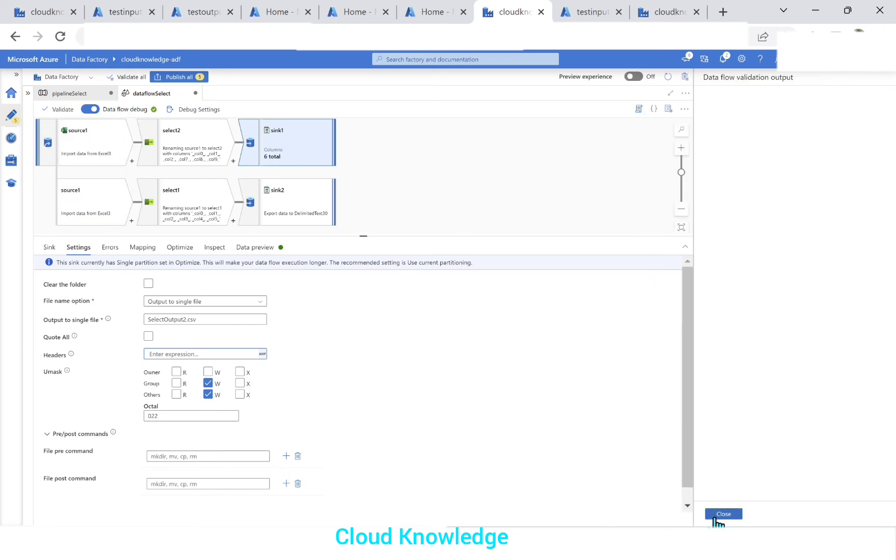
# Dismiss the data flow validation results and publish all pending changes to the factory.
pyautogui.click(715, 515)
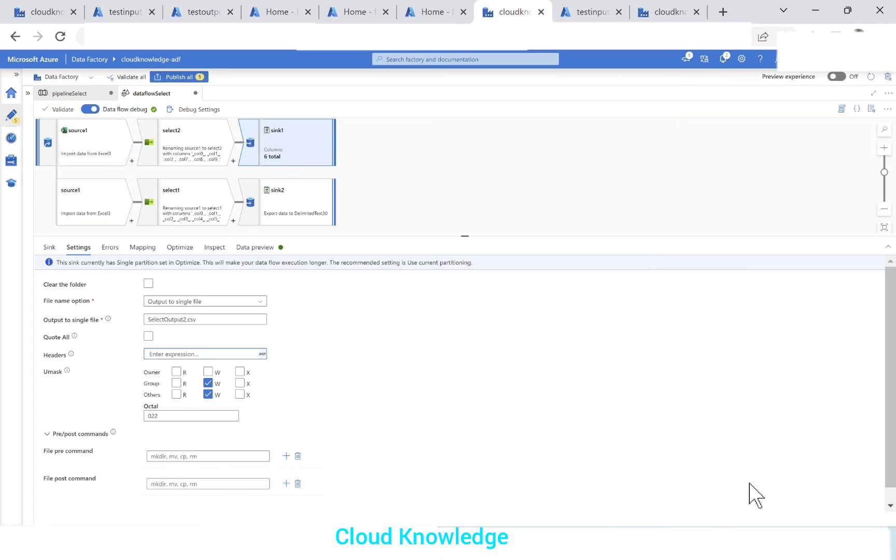
pyautogui.click(186, 78)
pyautogui.click(625, 518)
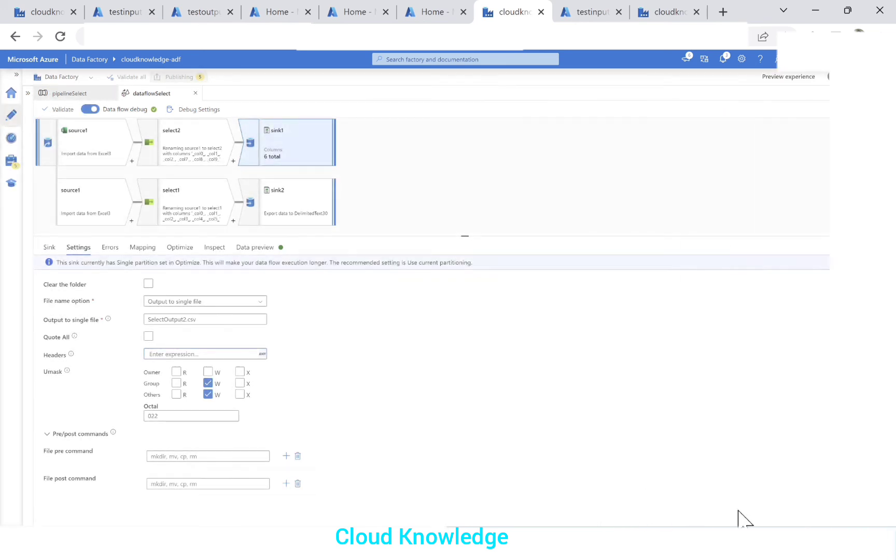
# Run pipelineSelect in debug mode and refresh the run status of Data flow1.
pyautogui.click(74, 94)
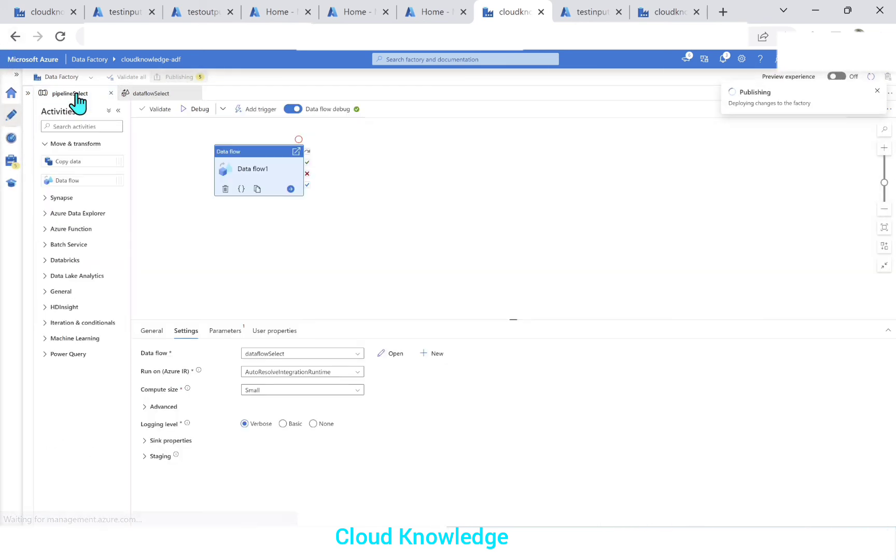
pyautogui.click(119, 111)
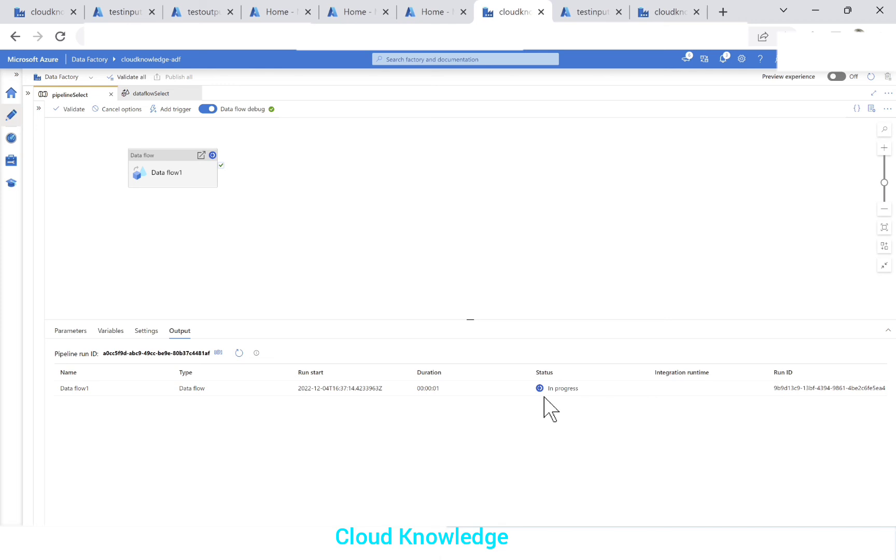
pyautogui.click(239, 353)
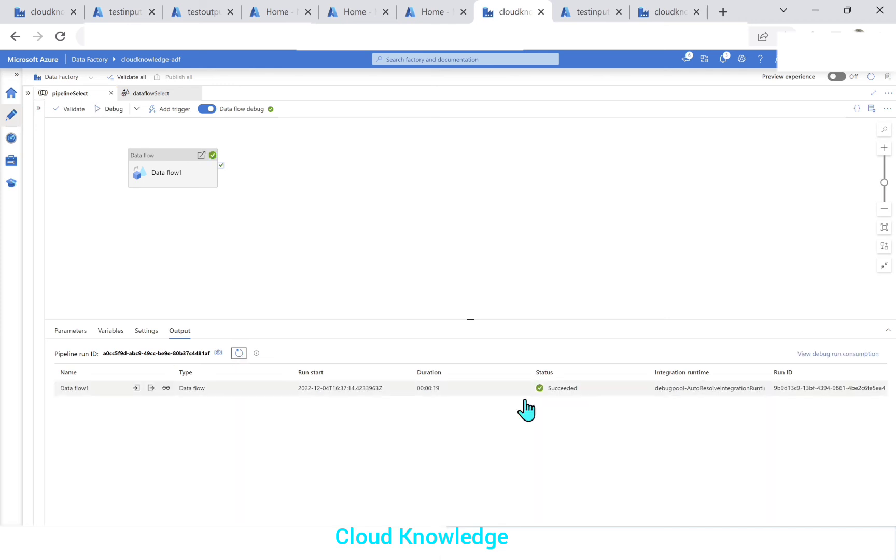
# Refresh the testoutput container and preview the contents of SelecyOutput1.csv as a table.
pyautogui.click(202, 11)
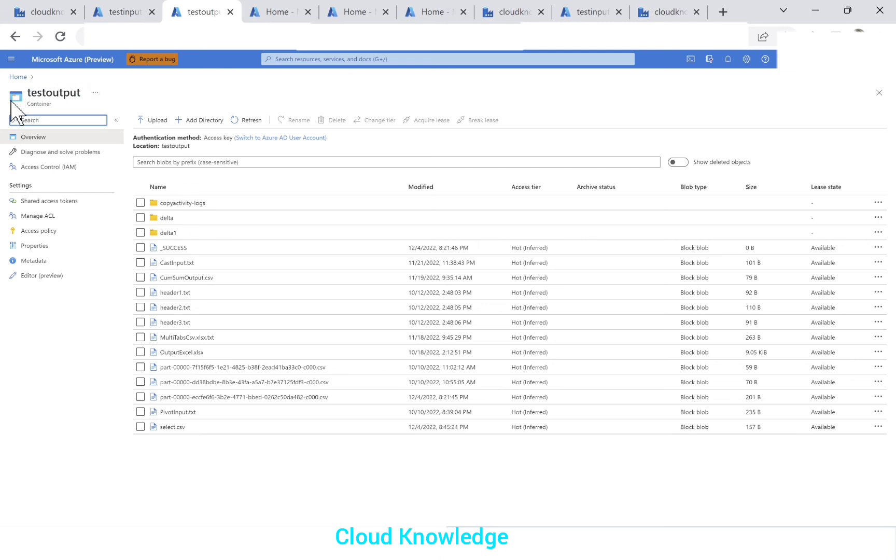
pyautogui.click(242, 125)
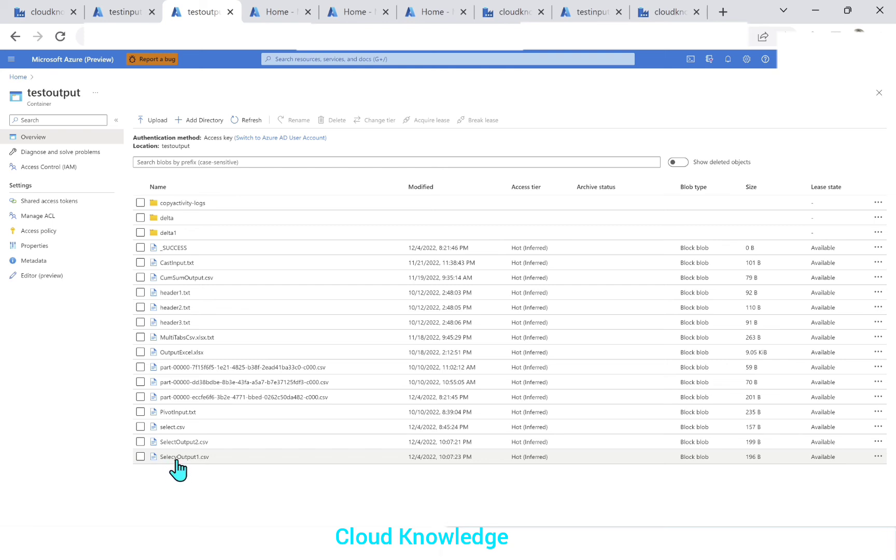
pyautogui.click(182, 457)
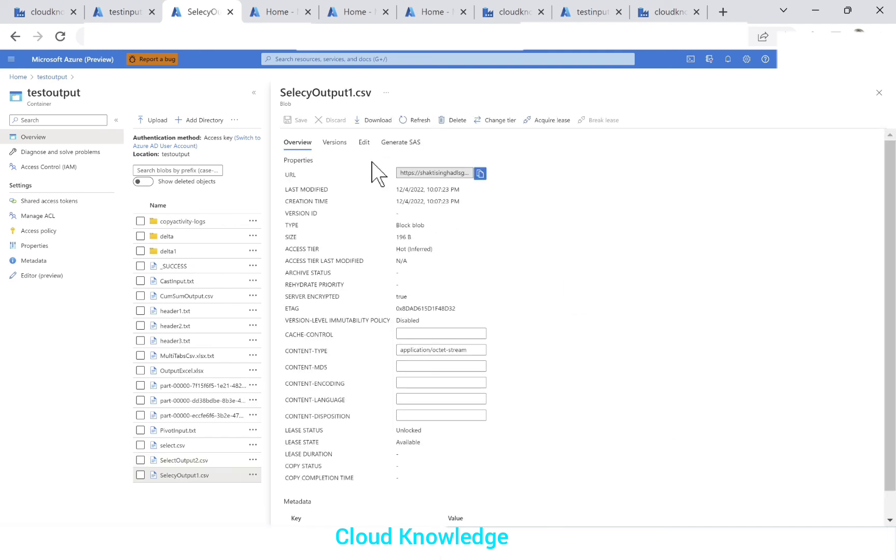
pyautogui.click(364, 143)
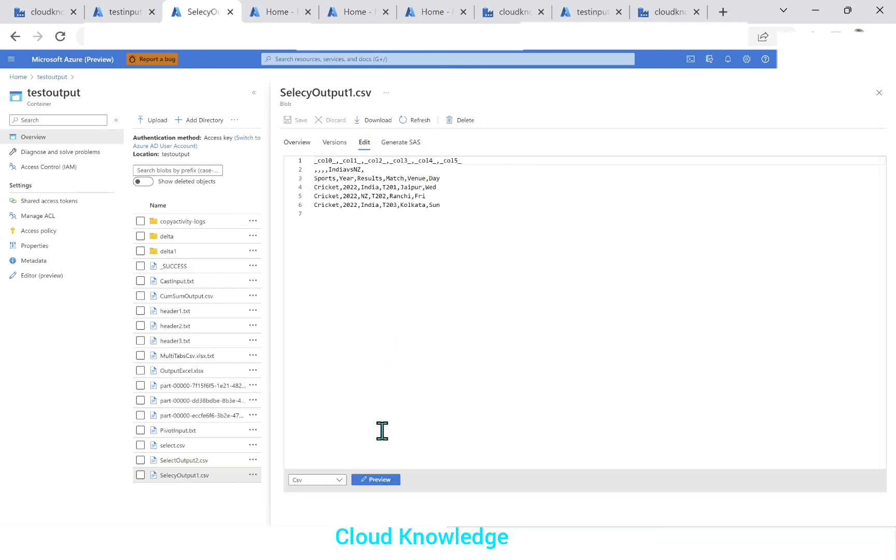
pyautogui.click(389, 480)
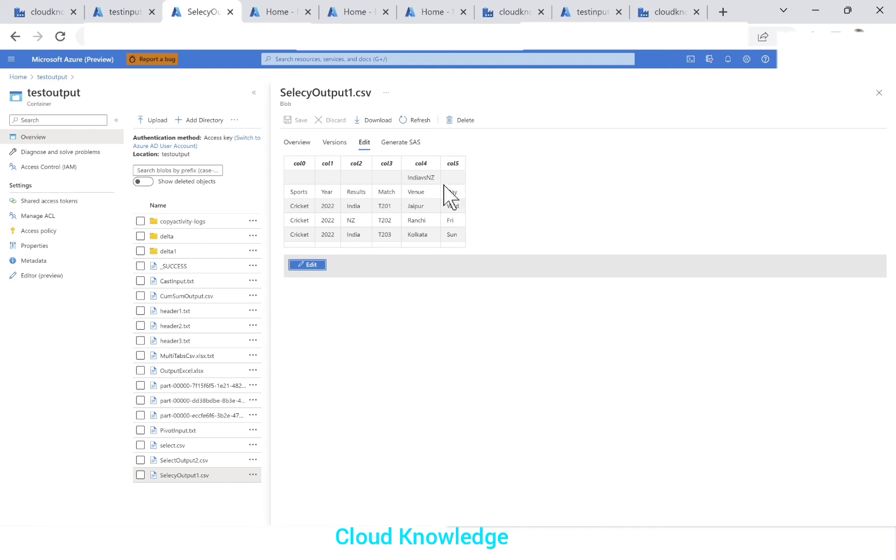
# Turn off the first row as header option in sink1's dataset, DelimitedText29.
pyautogui.click(512, 13)
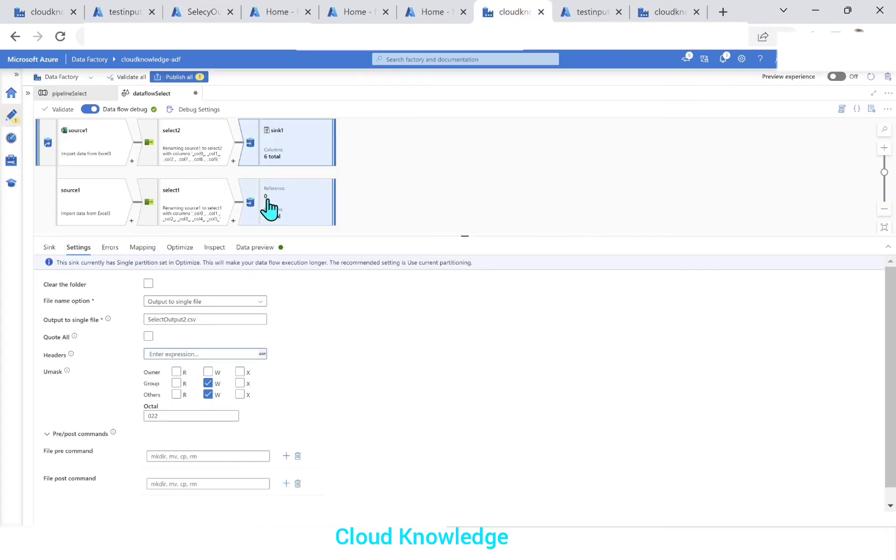
pyautogui.click(49, 248)
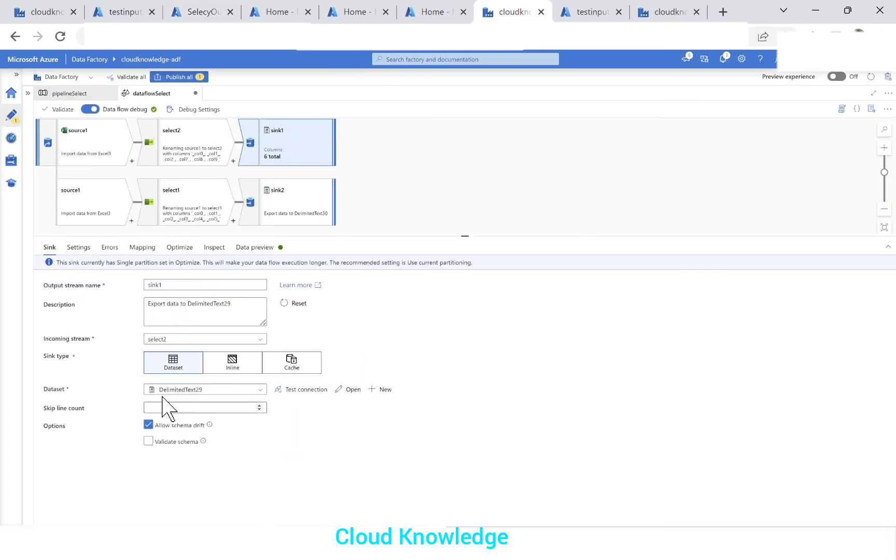
pyautogui.click(348, 389)
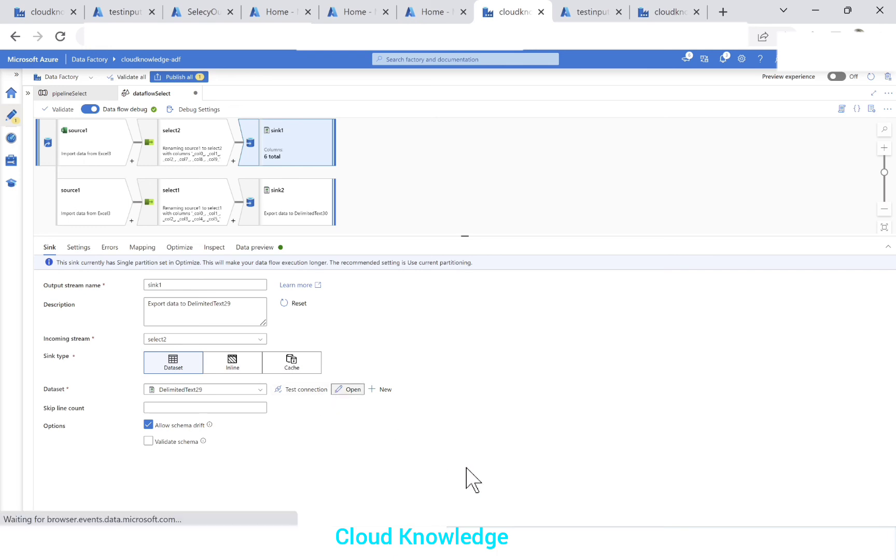
pyautogui.scroll(-1, 280, 456)
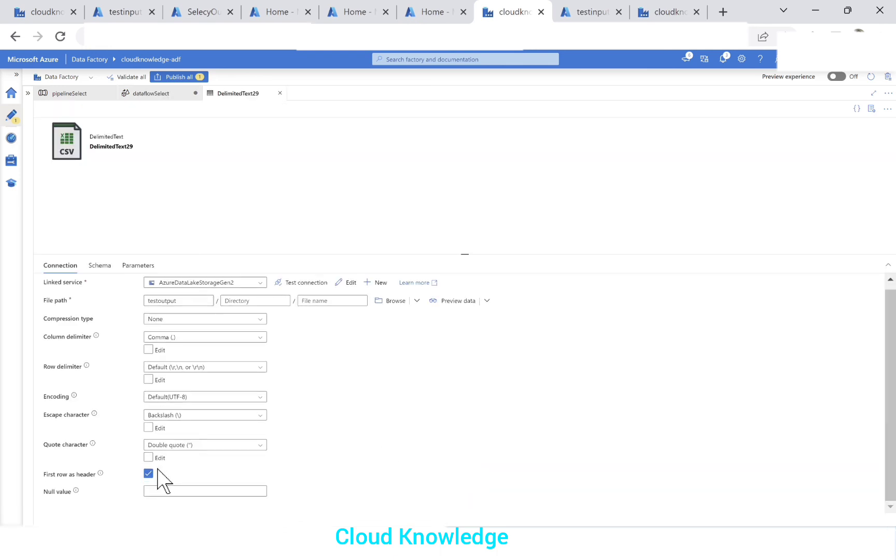
pyautogui.click(149, 473)
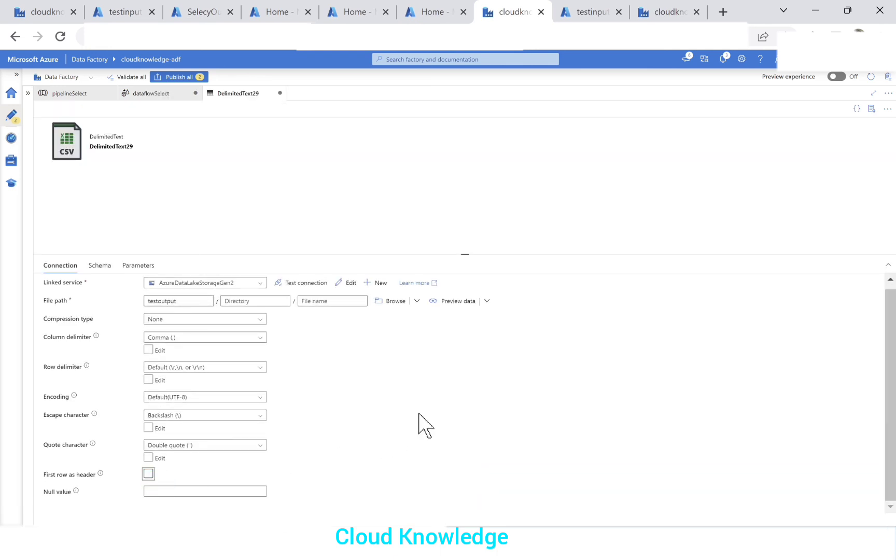
# Turn off the first row as header option in sink2's dataset, DelimitedText30.
pyautogui.click(158, 94)
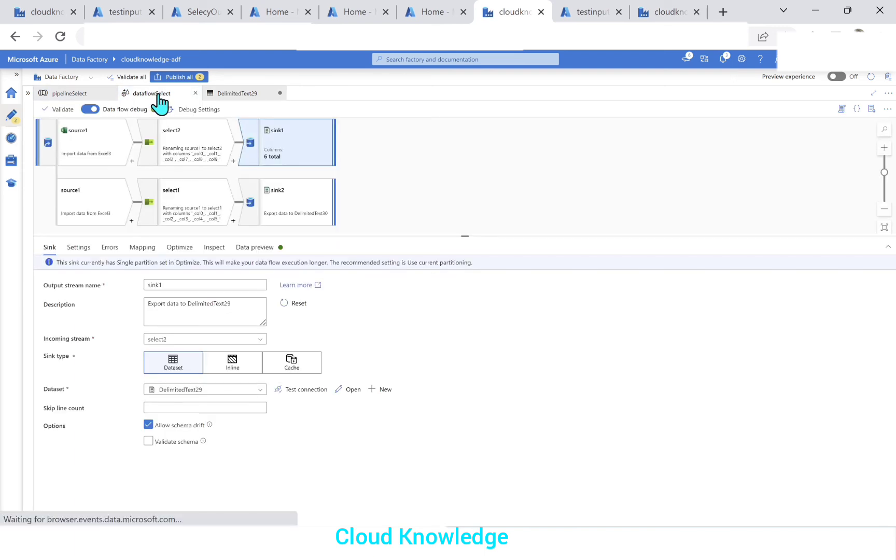
pyautogui.click(286, 216)
pyautogui.click(75, 249)
pyautogui.click(46, 249)
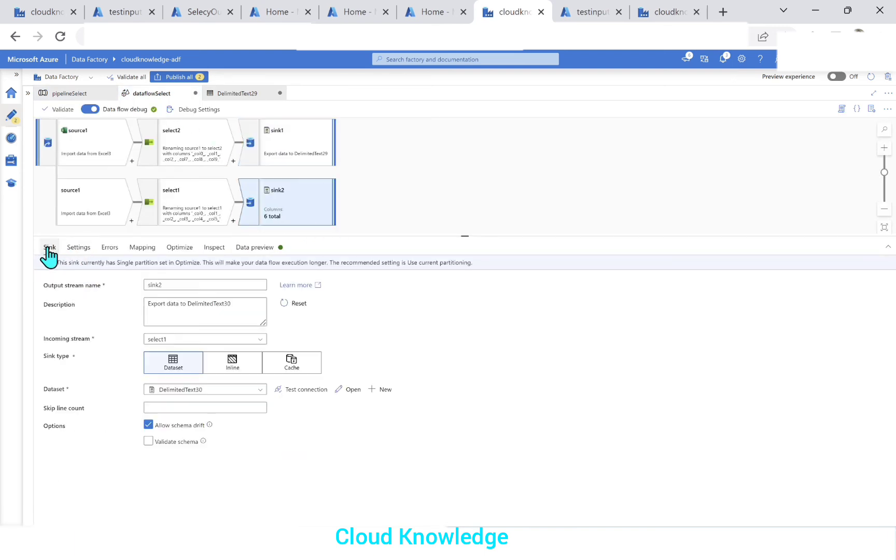
pyautogui.click(343, 392)
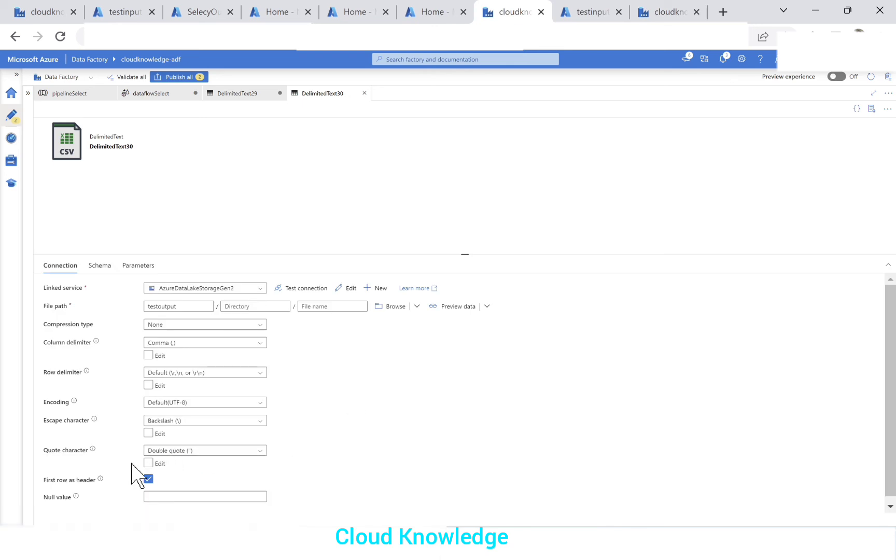
pyautogui.click(149, 479)
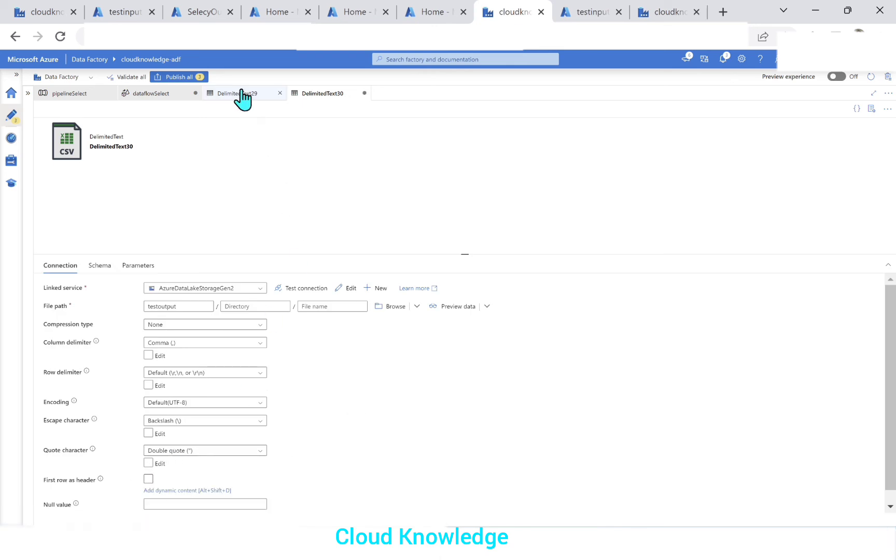
# Rerun pipelineSelect in debug mode with the changed sink datasets and refresh its run status.
pyautogui.click(155, 95)
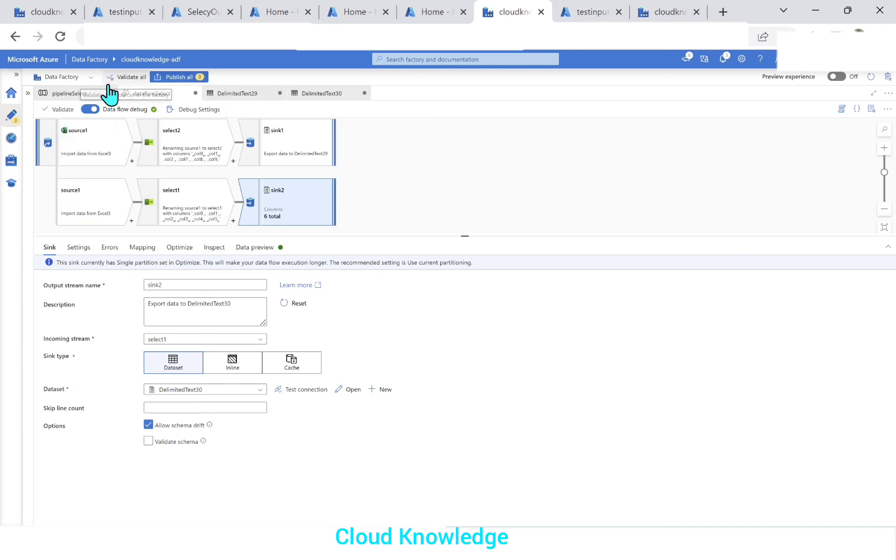
pyautogui.click(74, 92)
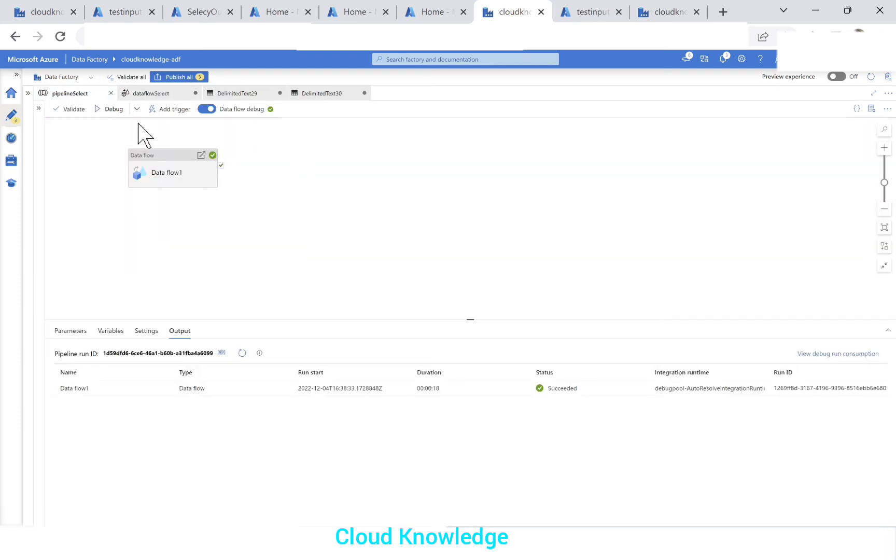
pyautogui.click(127, 114)
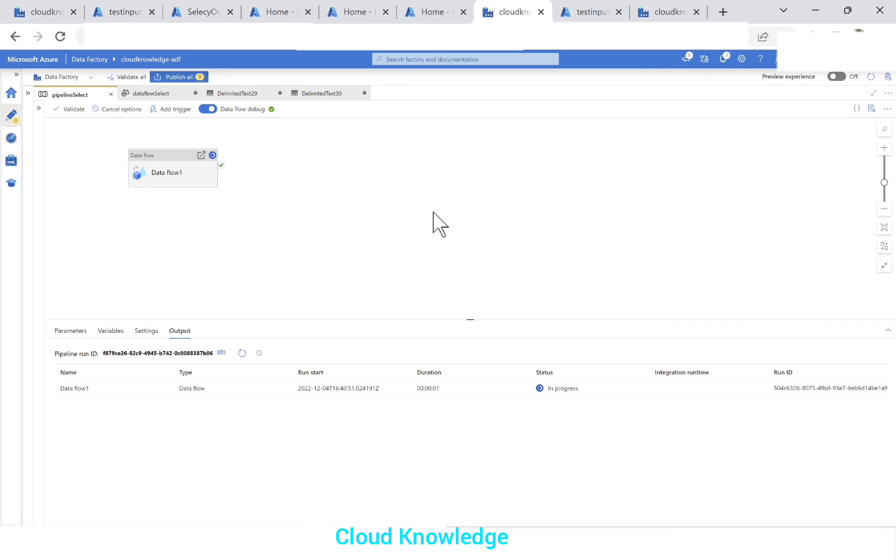
pyautogui.click(241, 353)
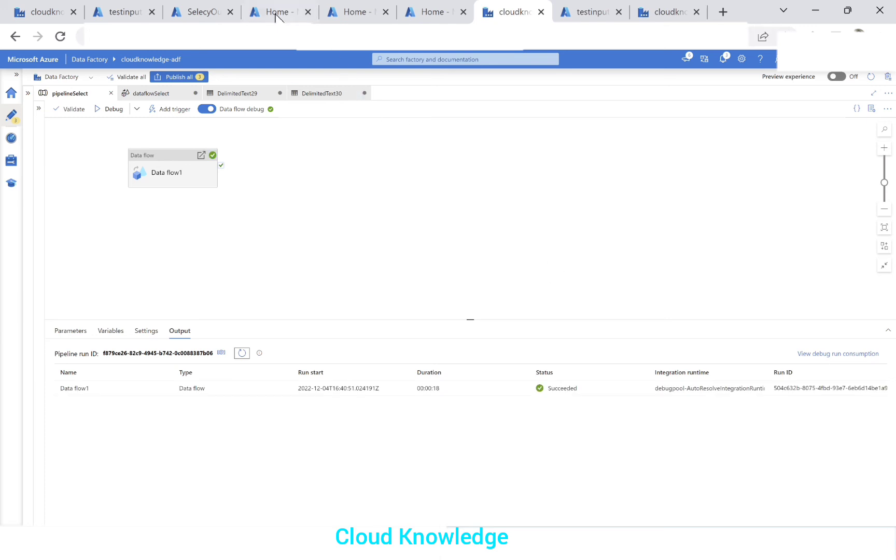
# Reload the testoutput container's file list and preview the regenerated SelecyOutput1.csv to check its header row.
pyautogui.click(189, 12)
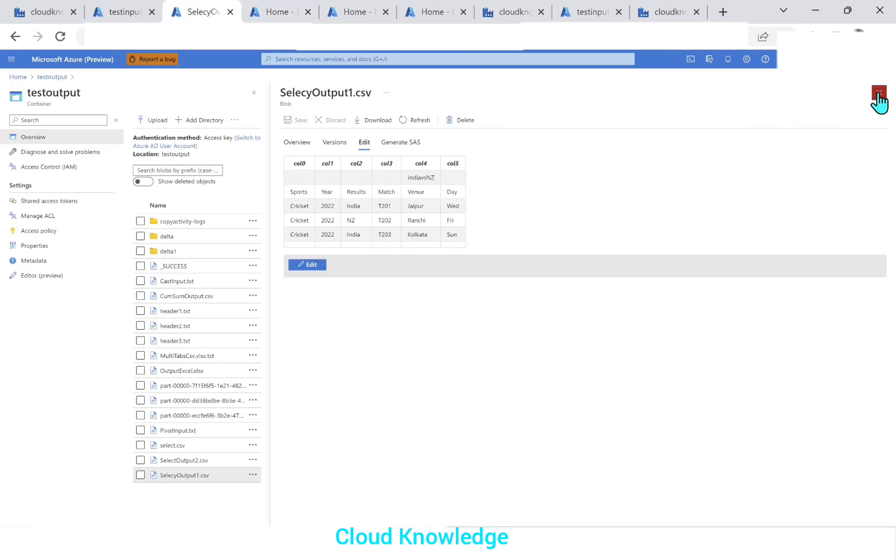
pyautogui.click(879, 94)
pyautogui.click(241, 123)
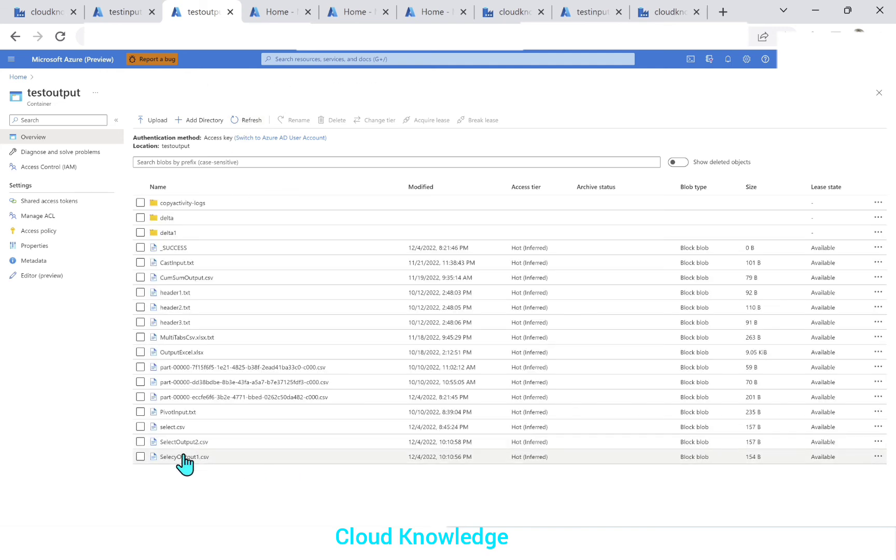
pyautogui.click(179, 457)
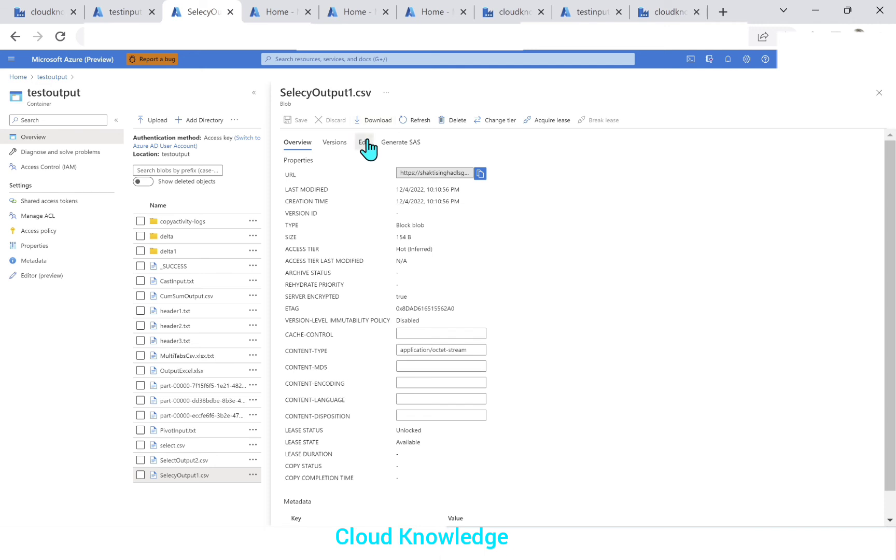
pyautogui.click(365, 143)
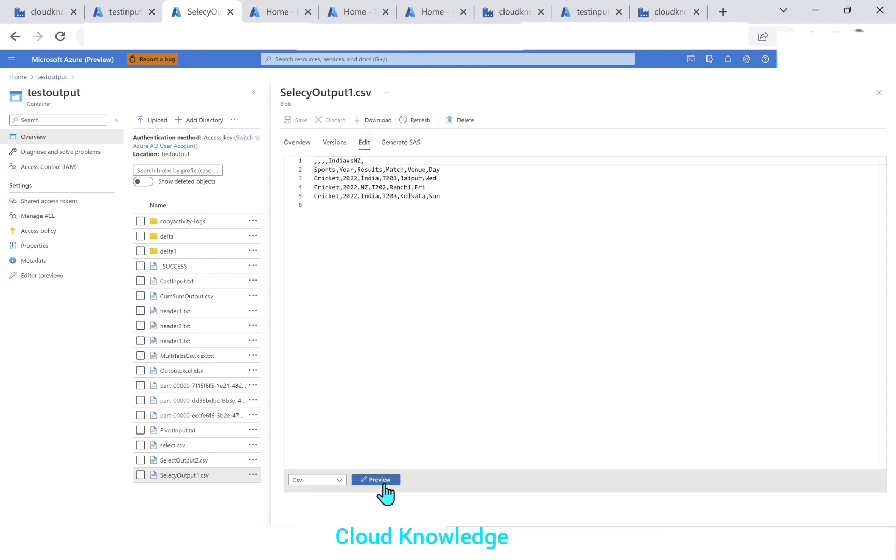
pyautogui.click(381, 481)
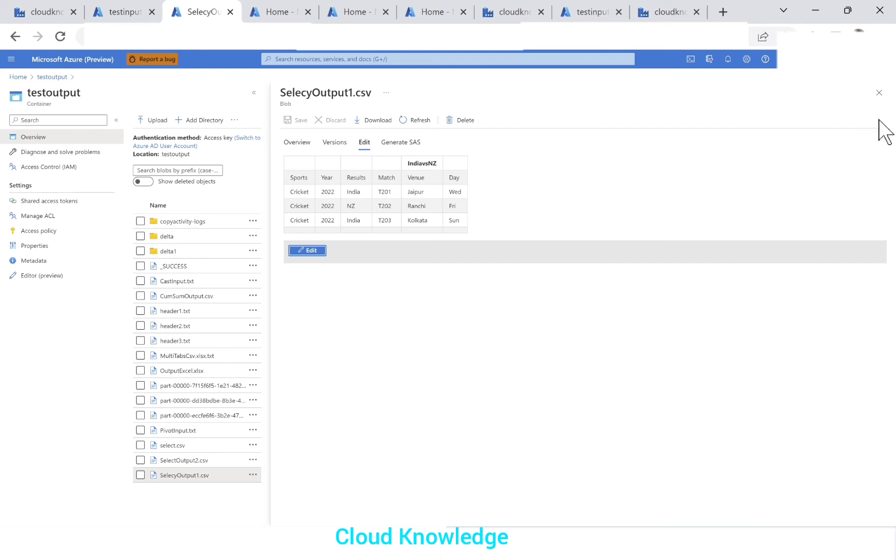
# Close SelecyOutput1.csv and preview the contents of SelectOutput2.csv as a table.
pyautogui.click(879, 92)
pyautogui.click(186, 445)
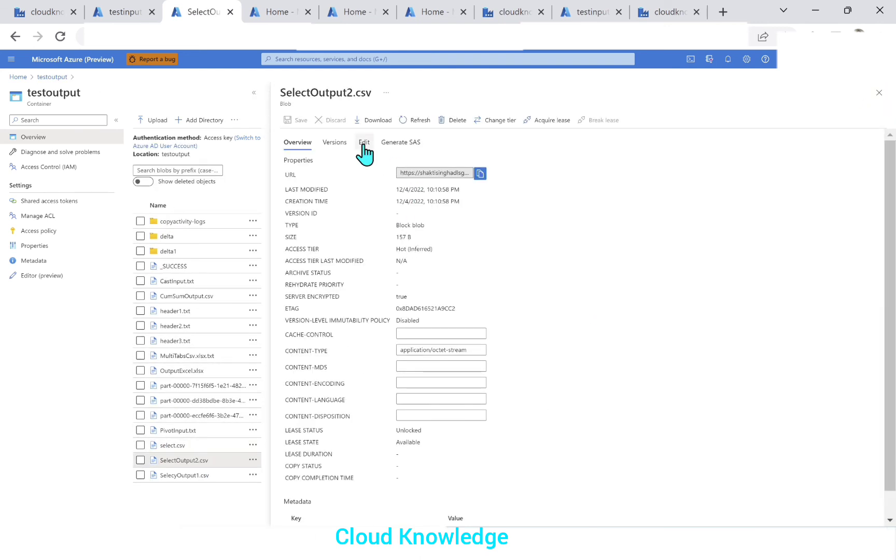
pyautogui.click(363, 145)
pyautogui.click(376, 482)
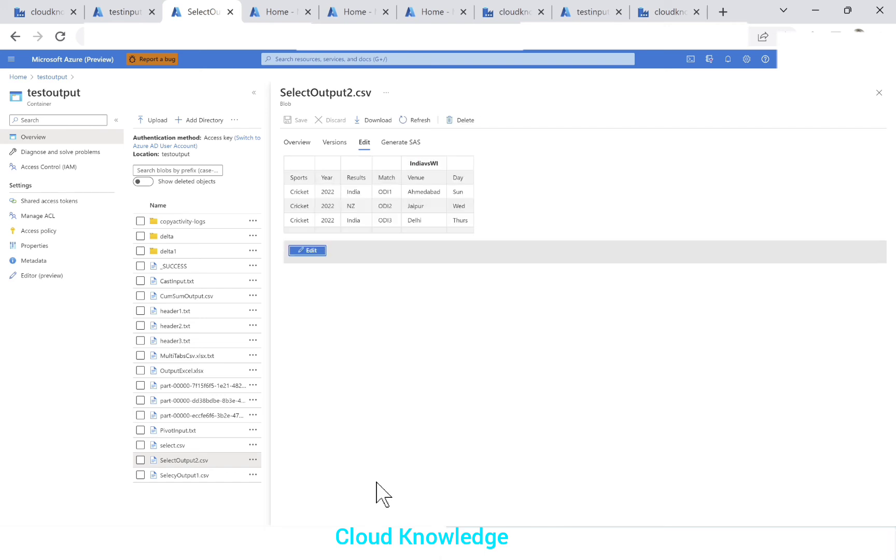